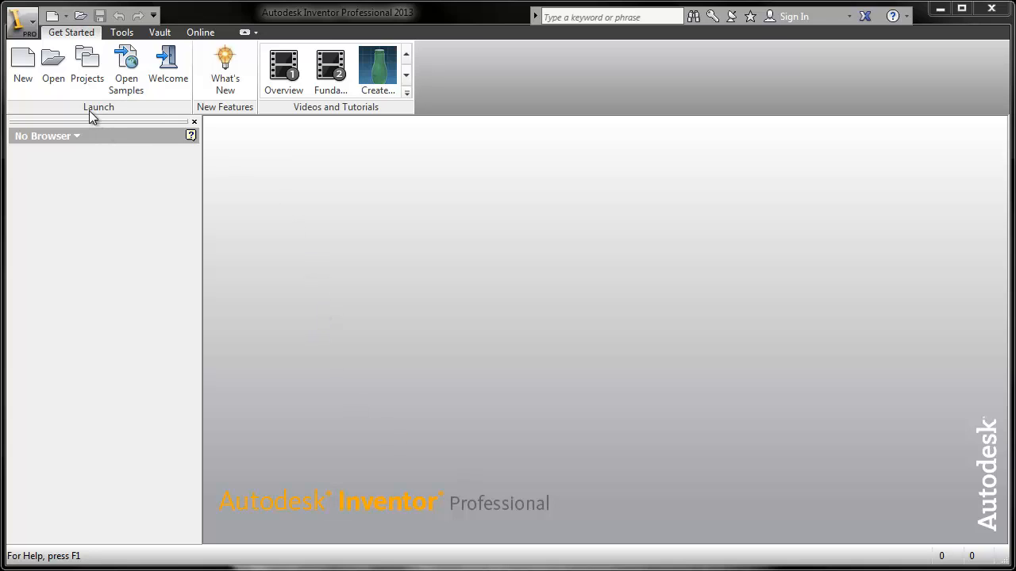
Step: Create a new drawing from Oaklands Drawing Template.idw in the Oaklands template folder and accept the style conflict notice
left_click(65, 15)
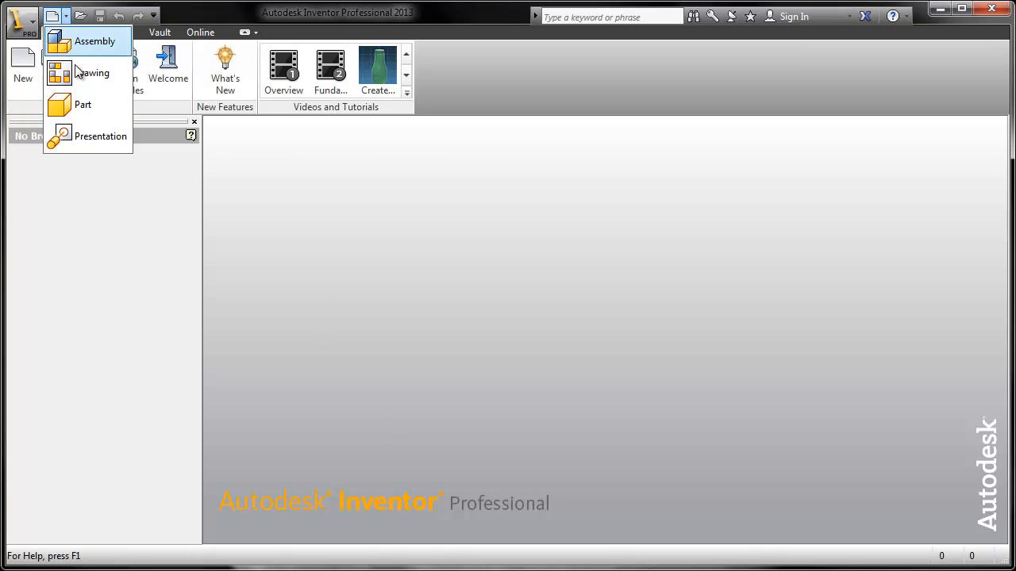
left_click(32, 75)
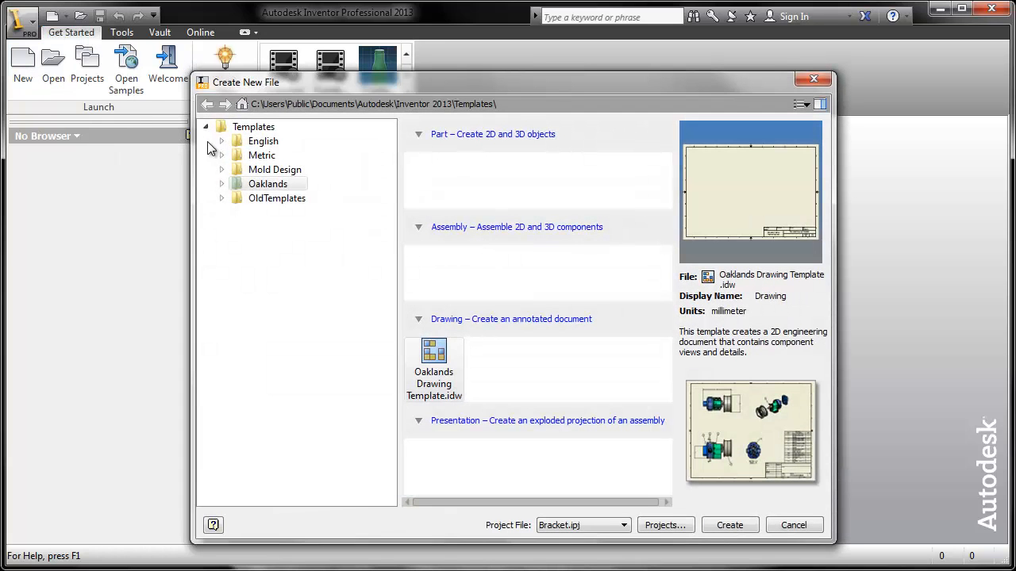
left_click(266, 183)
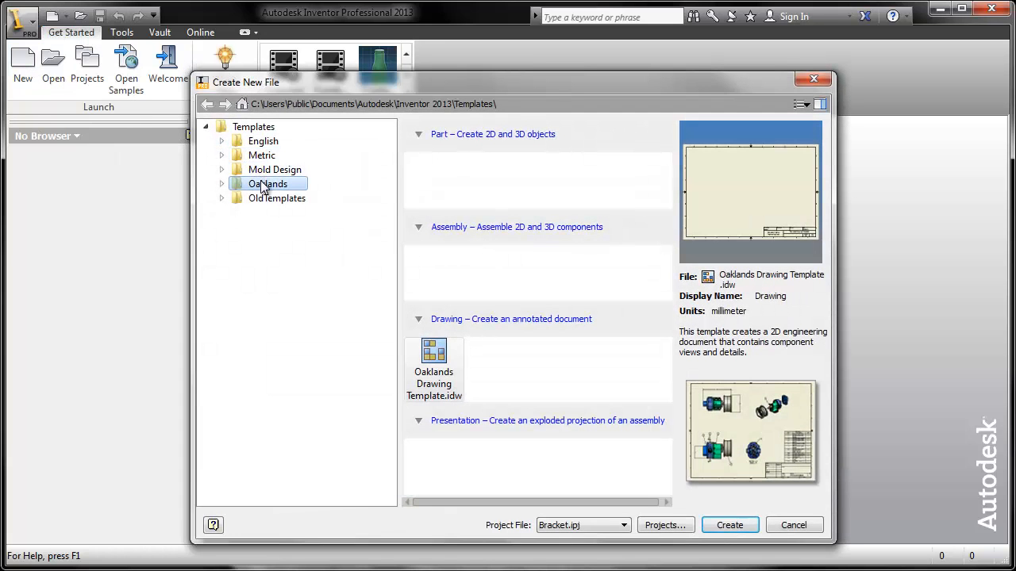
left_click(435, 369)
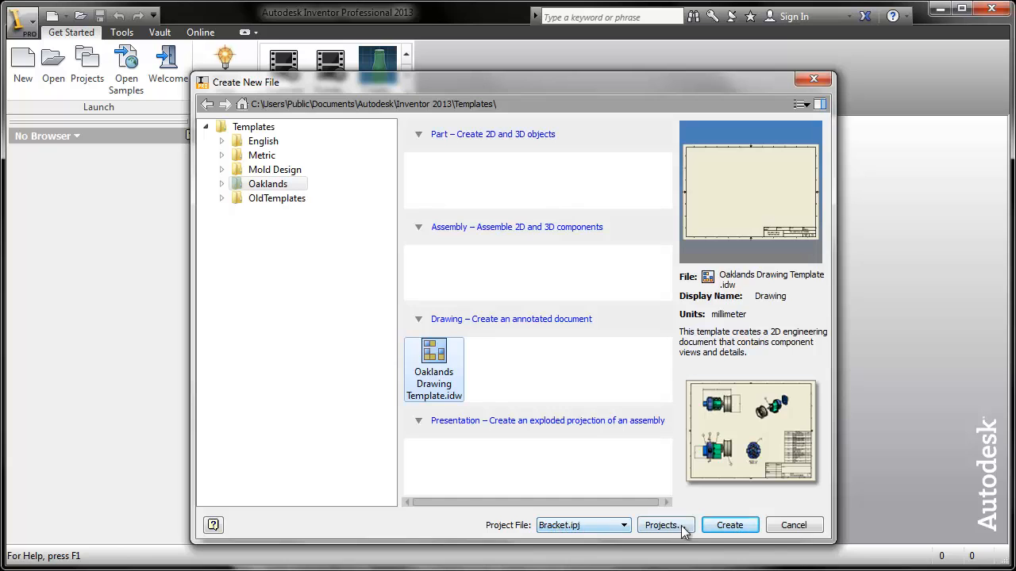
left_click(729, 525)
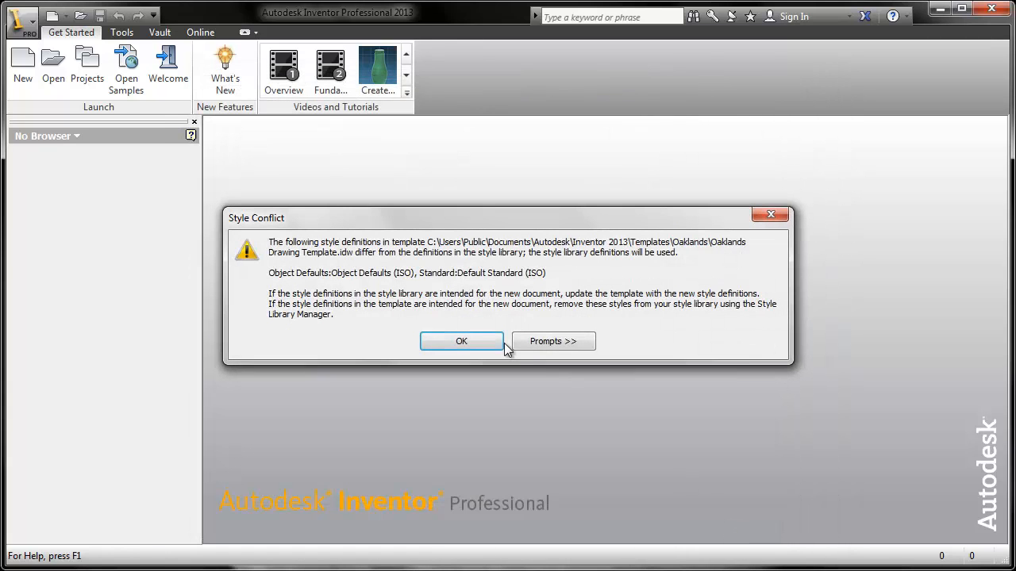
left_click(475, 340)
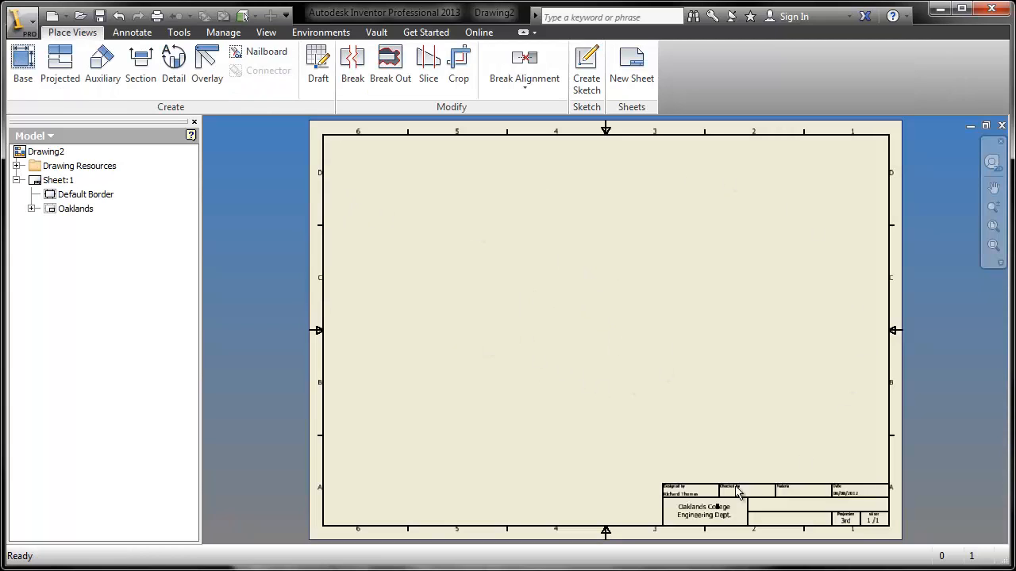
Step: Inspect the editable sketch behind the sheet's Oaklands title block and return to the sheet
left_click(32, 209)
right_click(70, 211)
left_click(119, 247)
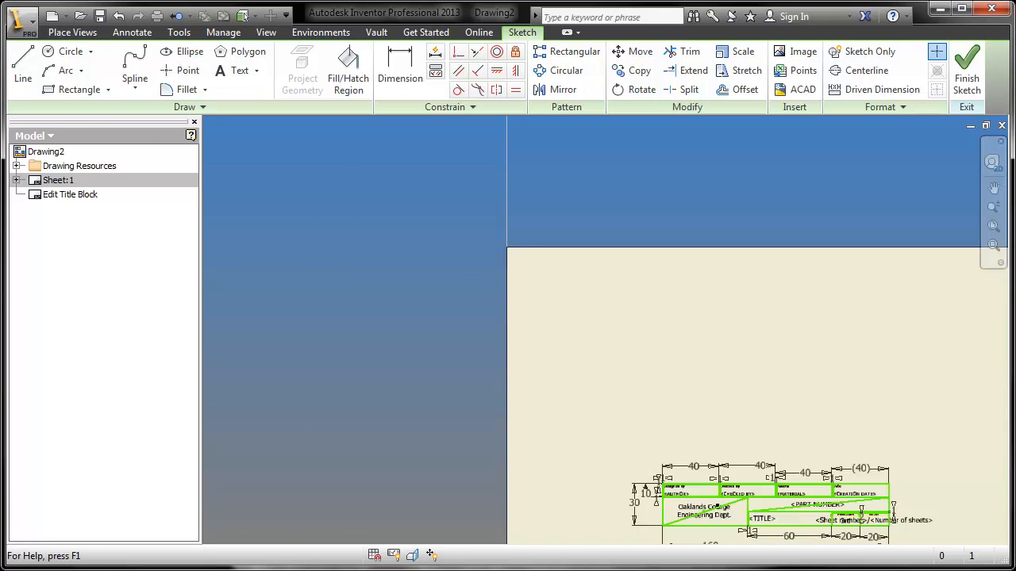
left_click(242, 16)
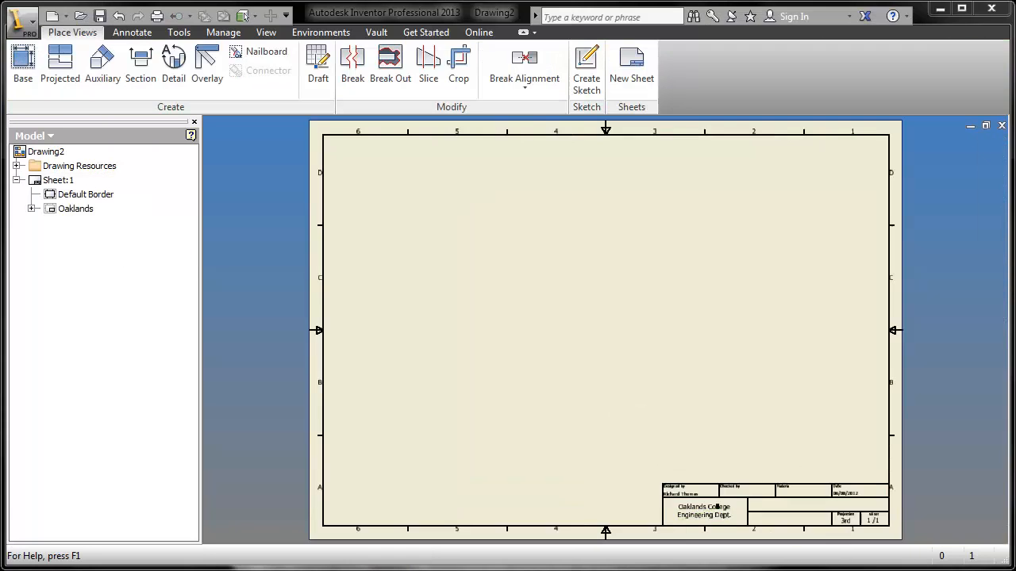
Step: Review the size, portrait or landscape orientation and title block corner options of Sheet:1, and leave without applying any
right_click(53, 181)
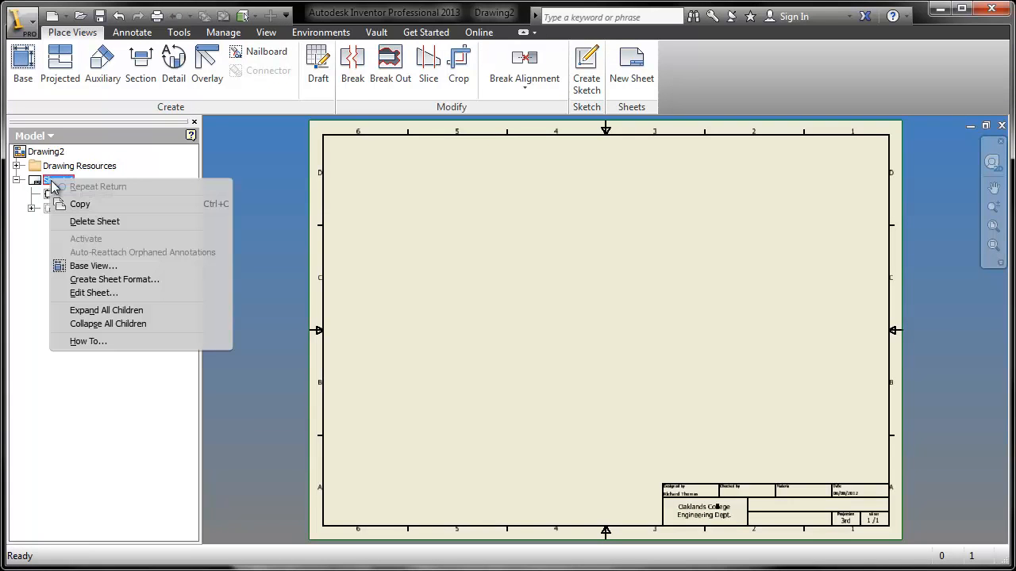
left_click(123, 293)
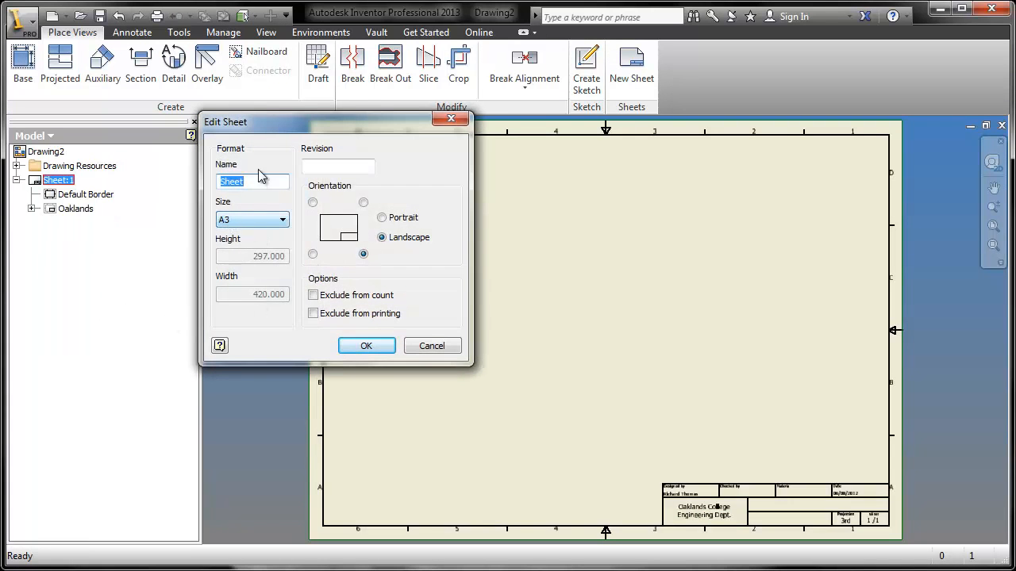
left_click(282, 220)
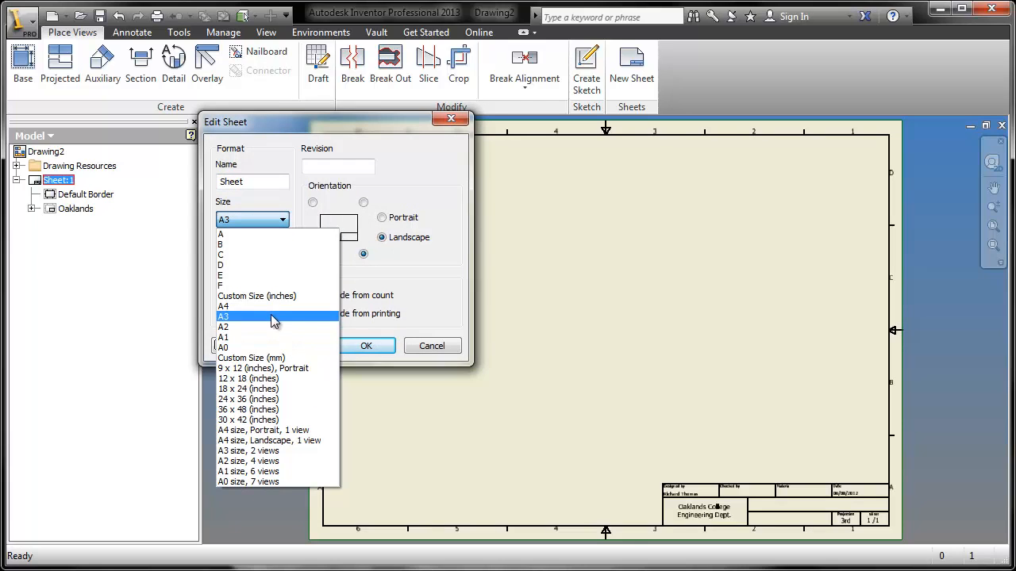
left_click(361, 208)
left_click(398, 222)
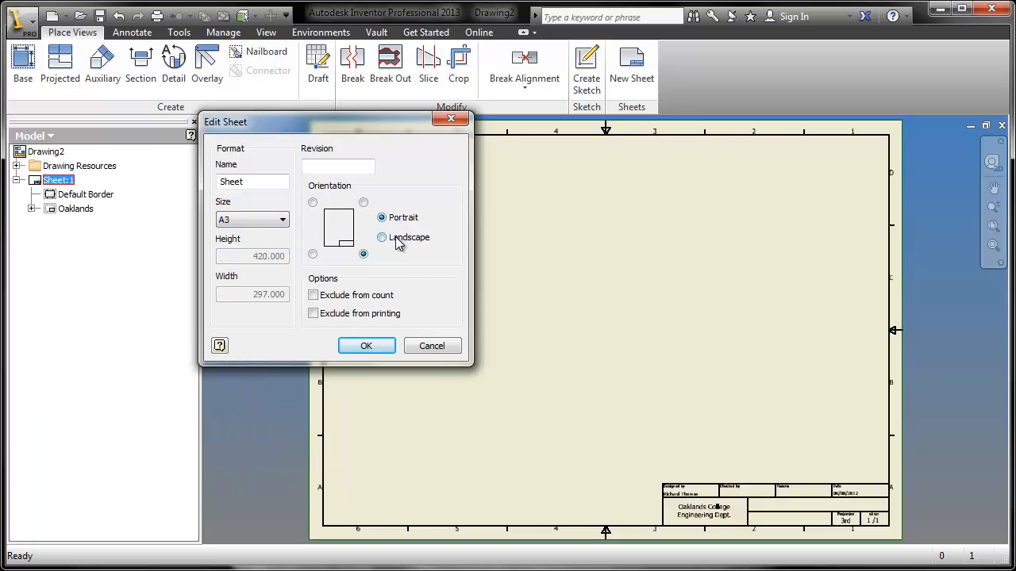
left_click(399, 240)
left_click(314, 253)
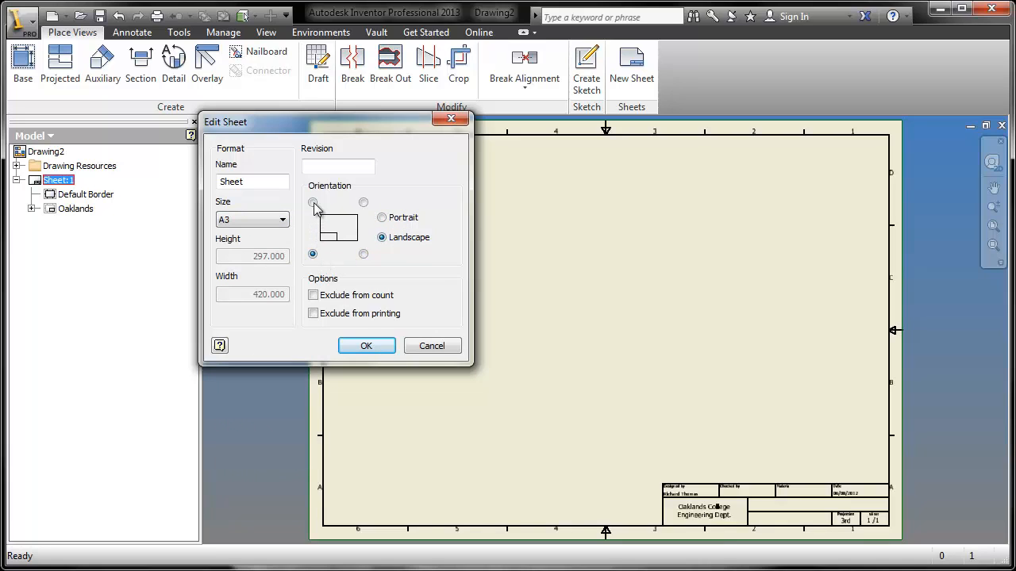
left_click(364, 254)
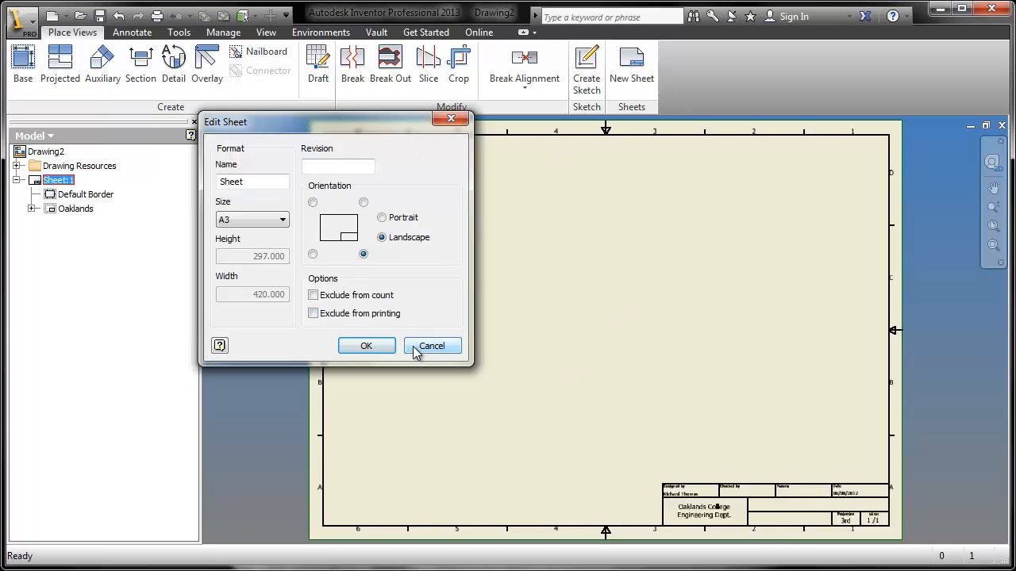
left_click(439, 350)
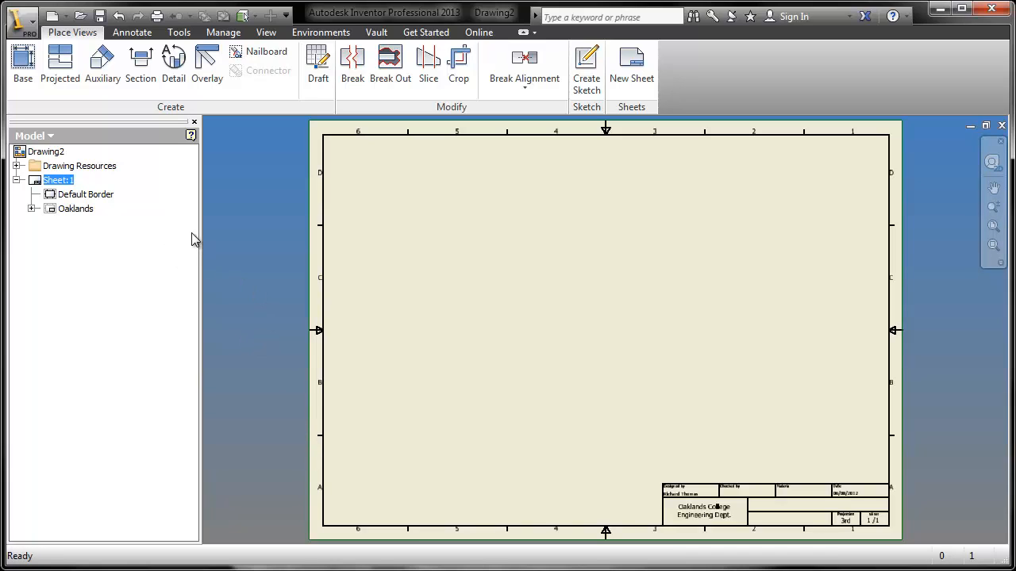
Step: Start a base view and choose Bracket.ipt as its model
left_click(22, 66)
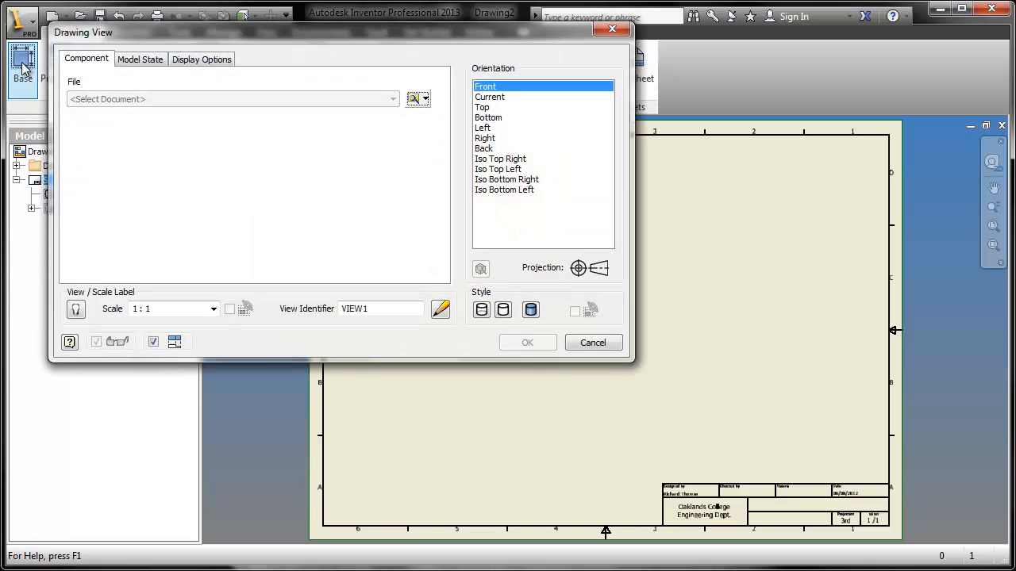
left_click(415, 99)
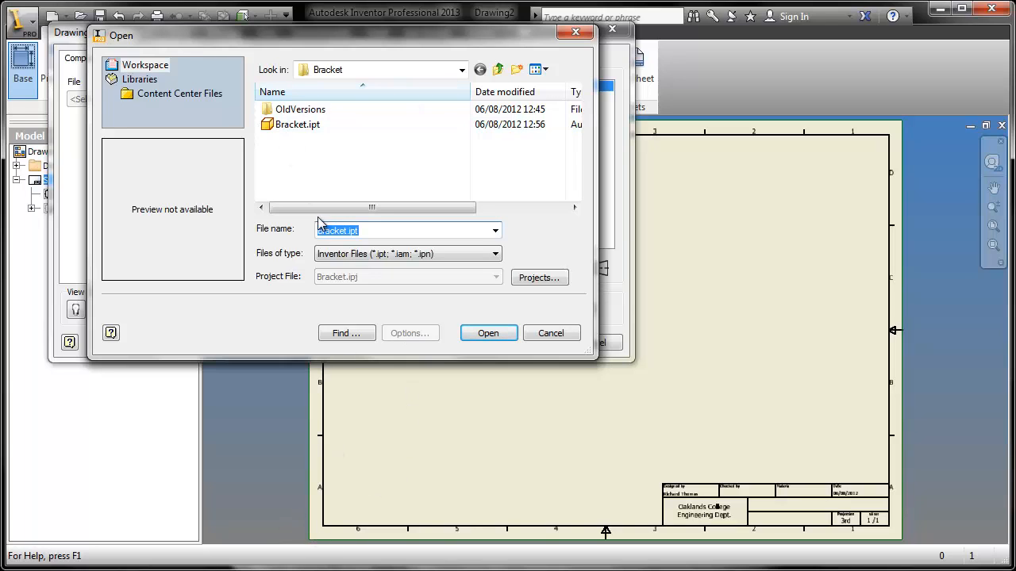
left_click(298, 127)
left_click(488, 333)
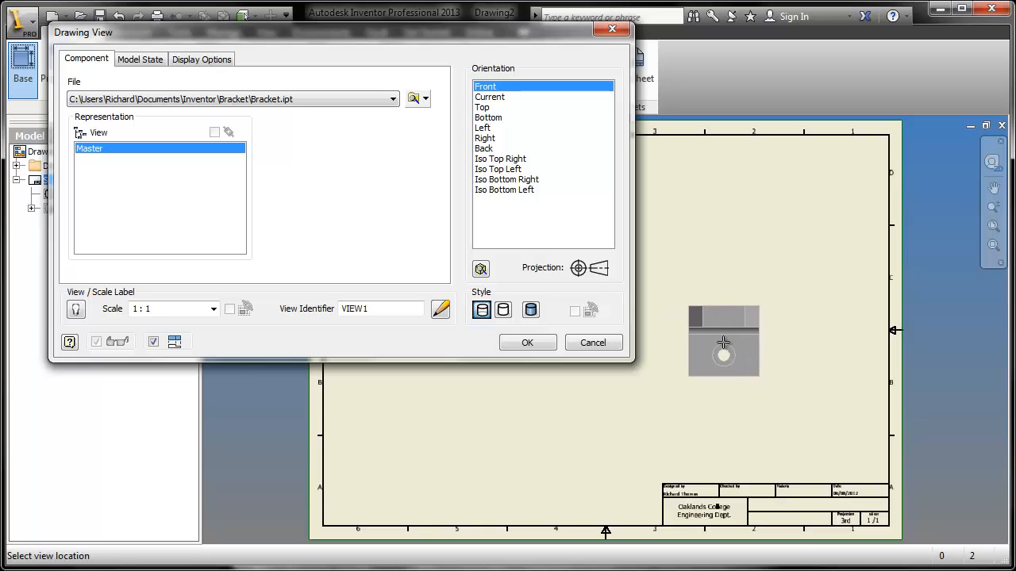
Step: Place the base view in the sheet's lower-left area with Bottom orientation, hidden lines shown and the view label off
left_click(492, 107)
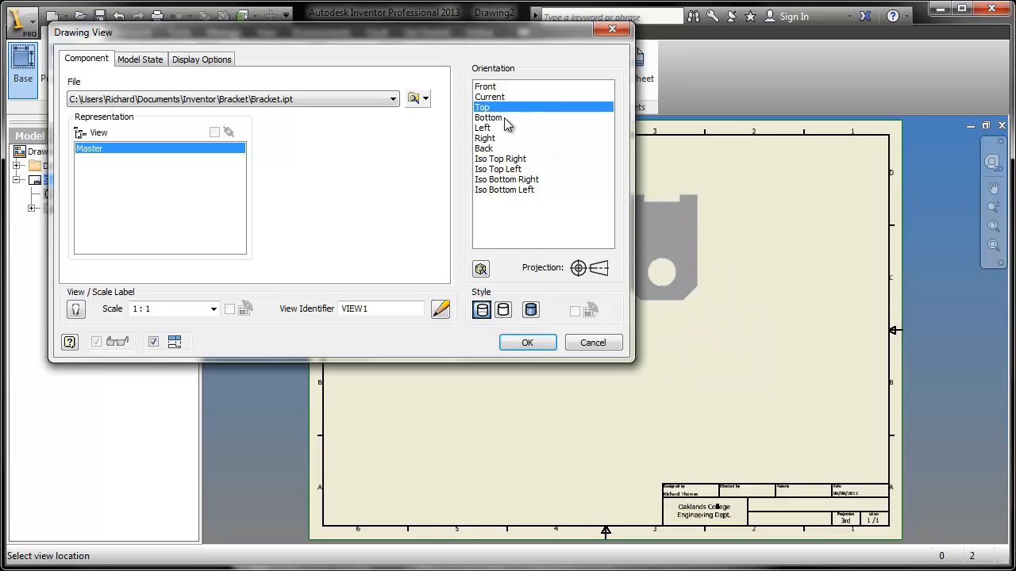
left_click(496, 117)
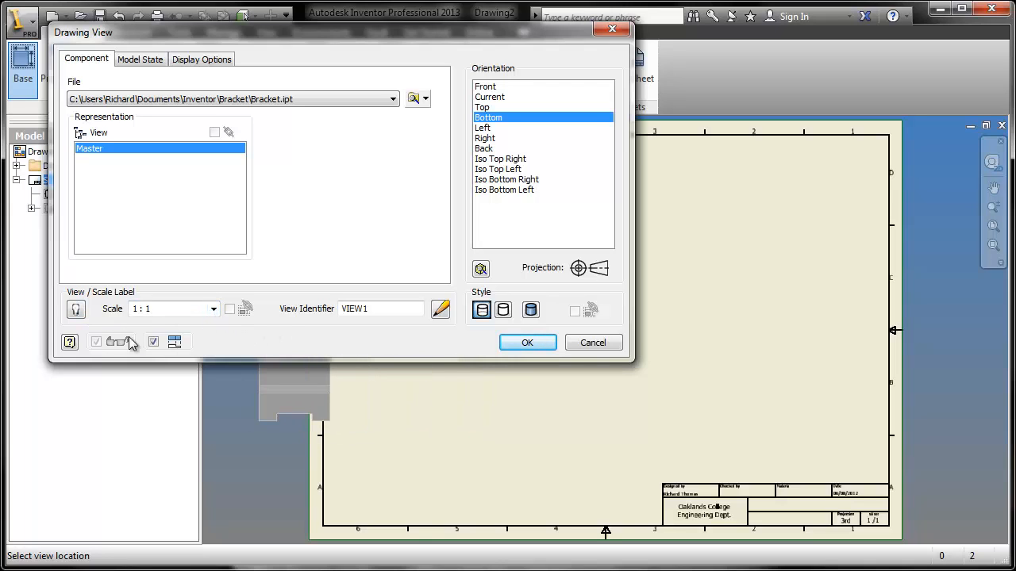
left_click(76, 309)
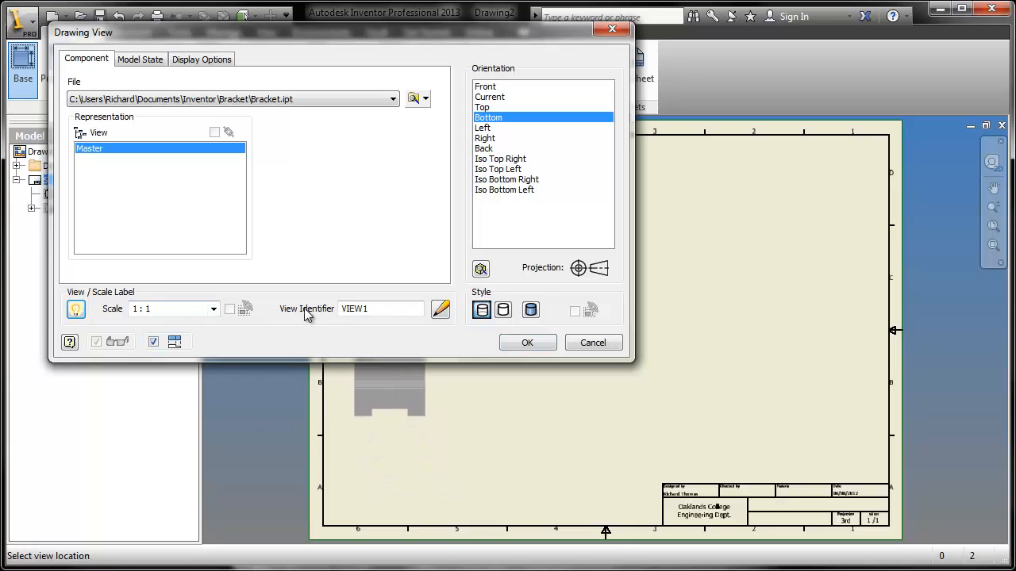
left_click(78, 312)
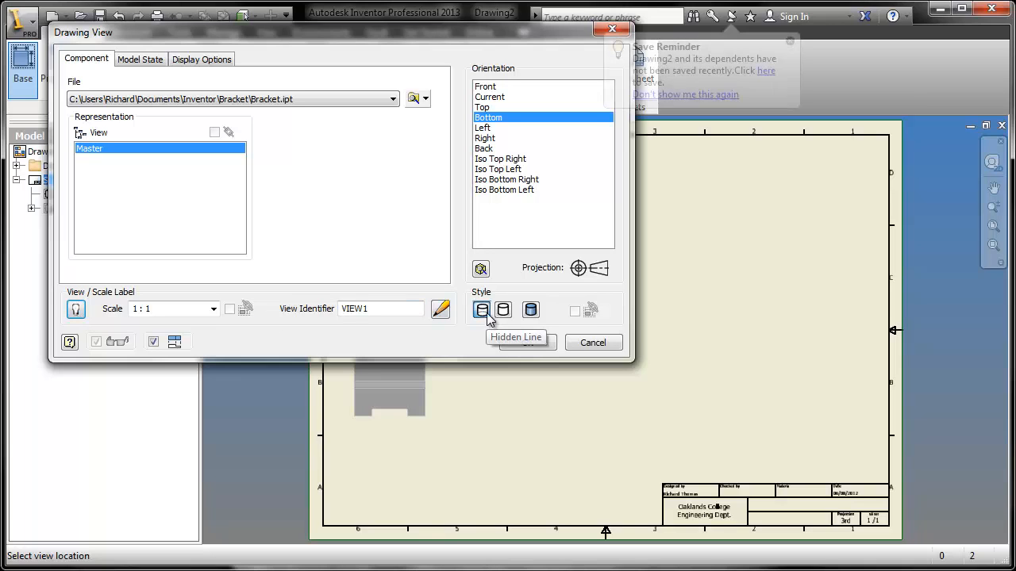
left_click(527, 309)
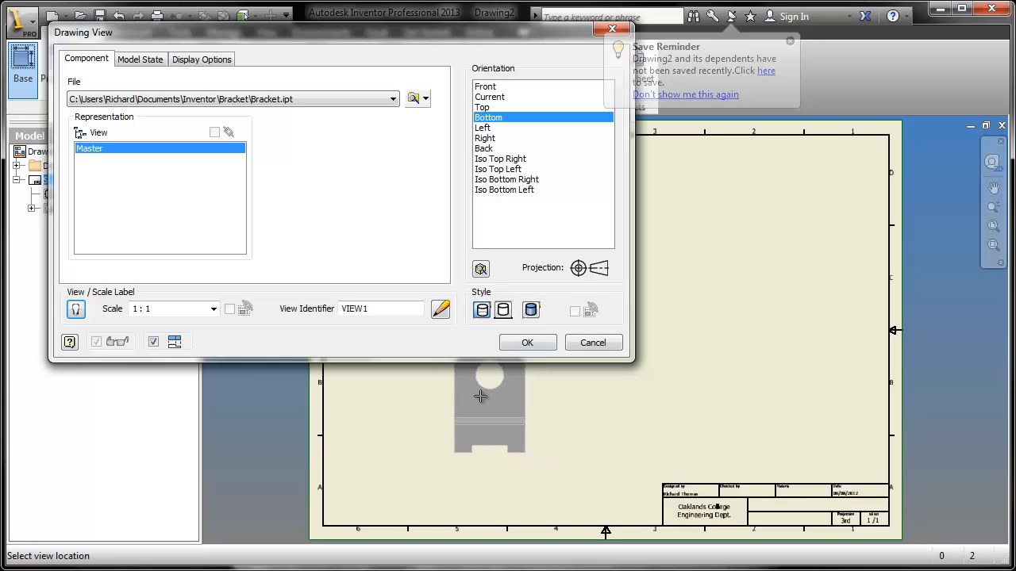
left_click(458, 377)
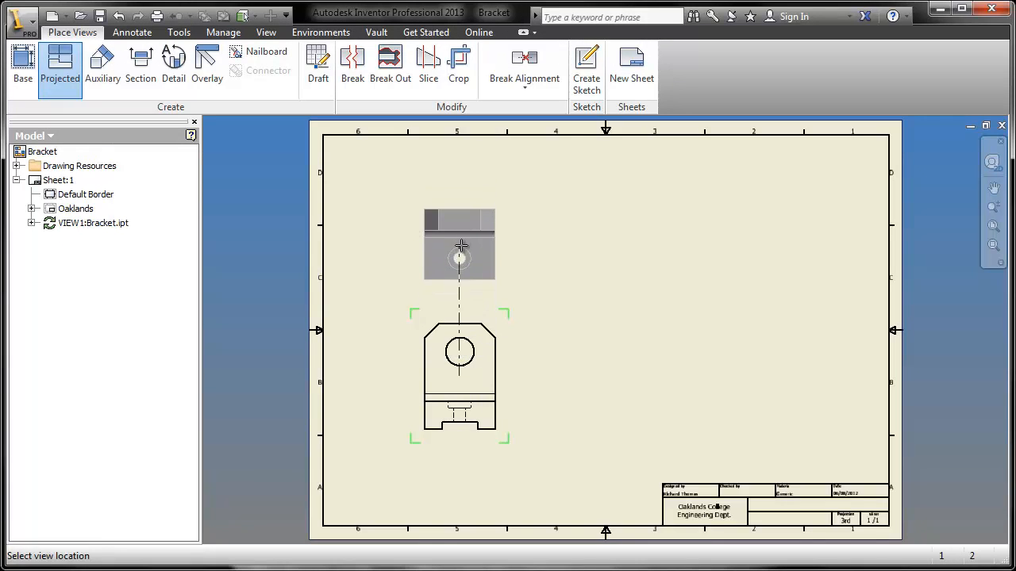
Step: Create projected views of the bracket above and to the right of the base view, plus an isometric view near the sheet's upper-right corner
left_click(492, 245)
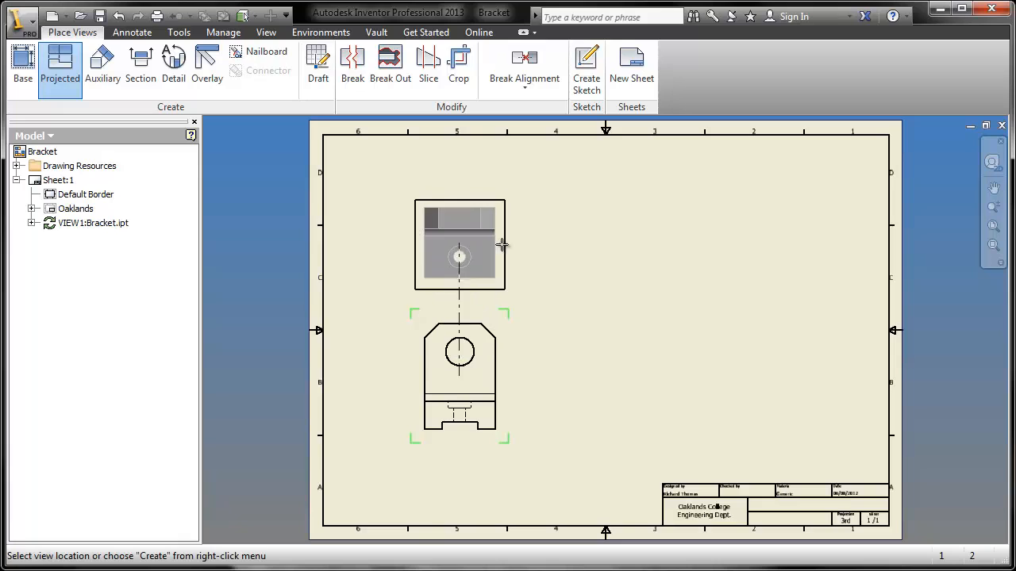
left_click(576, 368)
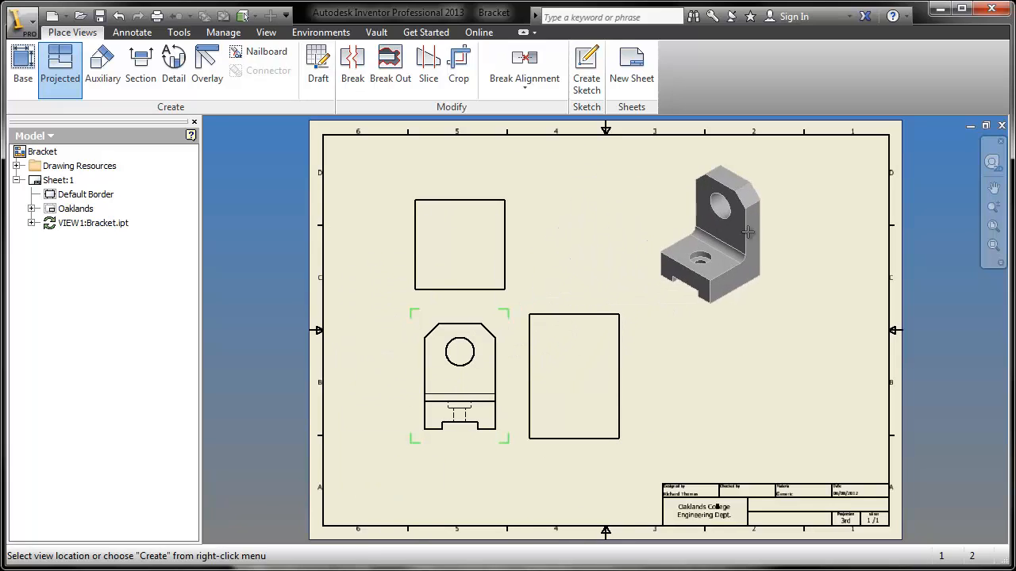
left_click(784, 221)
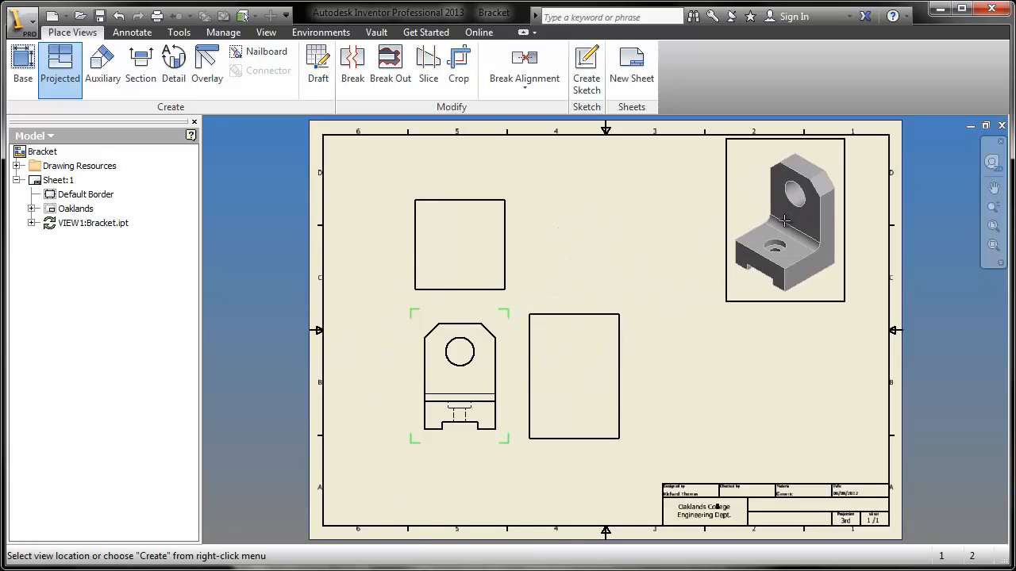
right_click(785, 226)
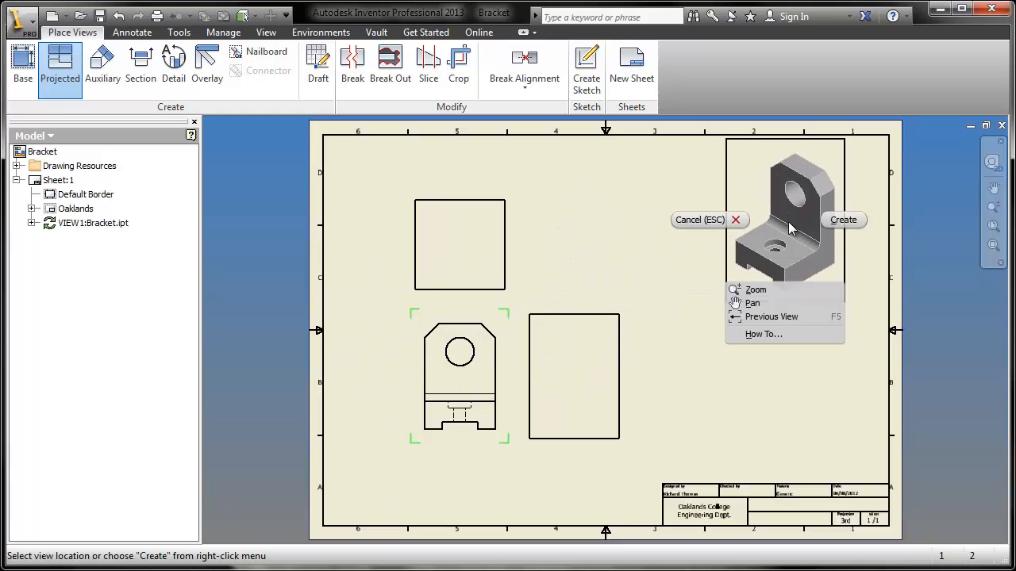
left_click(839, 222)
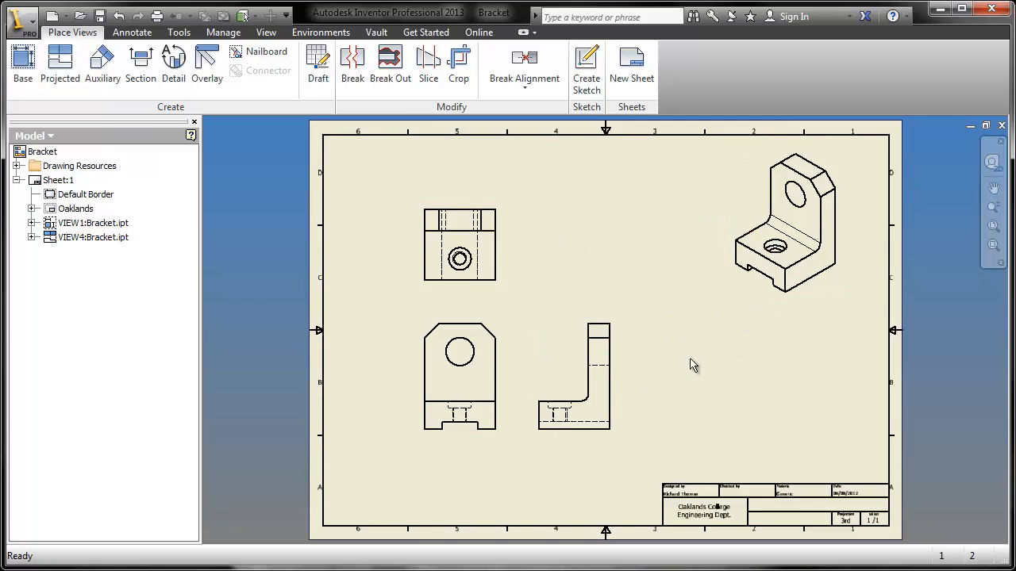
Step: Space out the orthographic views by moving the base view slightly left and down, the projected view above it up, and the side view right
left_click(479, 440)
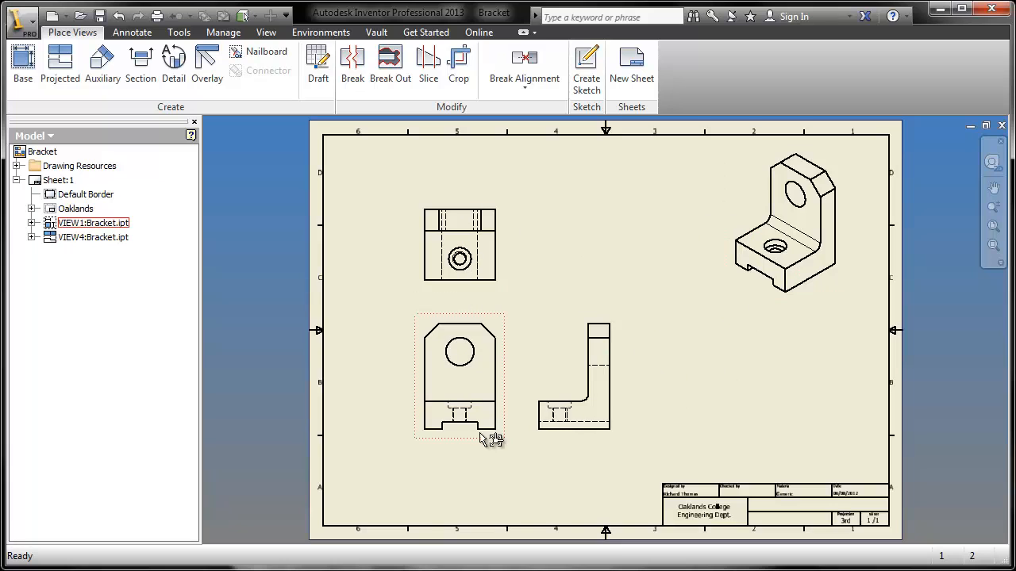
mouse_move(487, 445)
left_mouse_down()
mouse_move(458, 452)
mouse_move(480, 453)
mouse_move(464, 454)
mouse_move(475, 444)
left_mouse_up()
left_click_drag(498, 273, 506, 255)
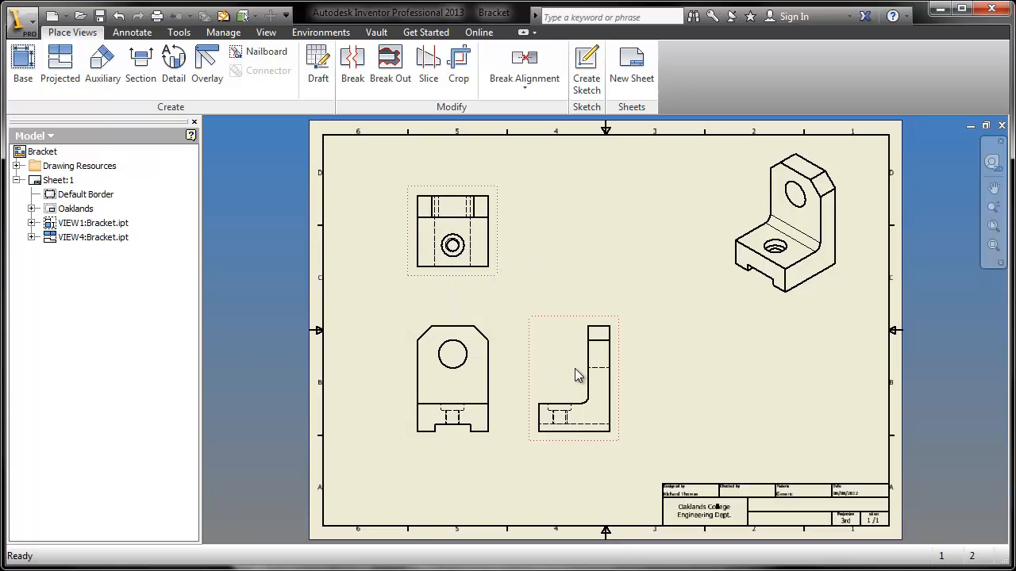
left_click_drag(623, 381, 636, 380)
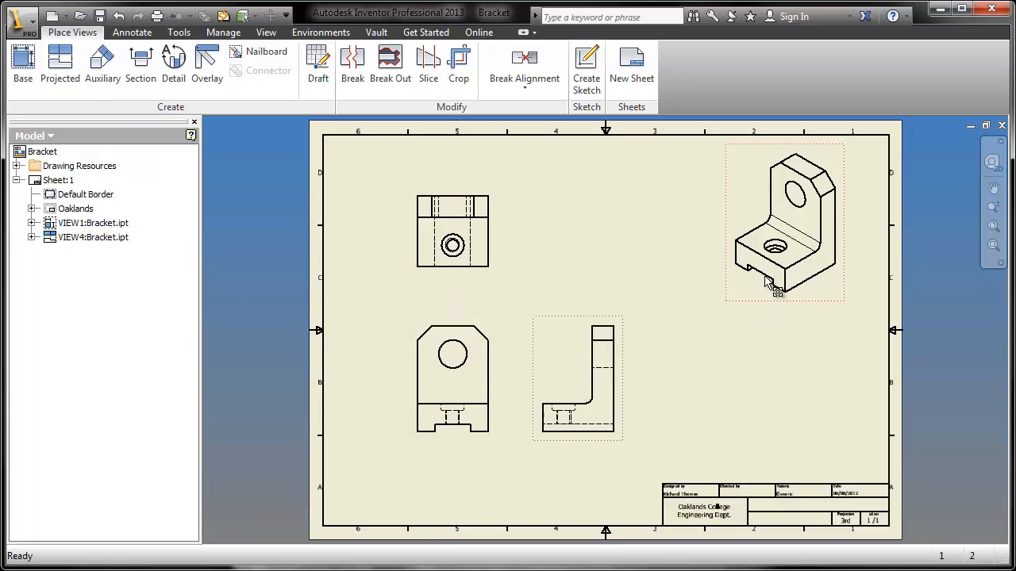
Step: Move the isometric view closer to the sheet's right border
left_click(31, 223)
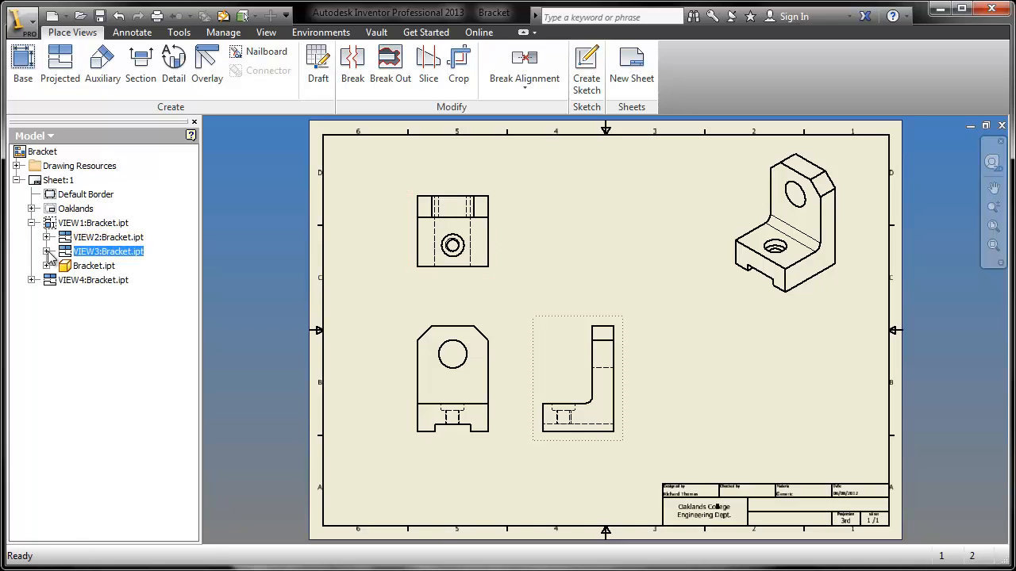
left_click(31, 223)
left_click(73, 241)
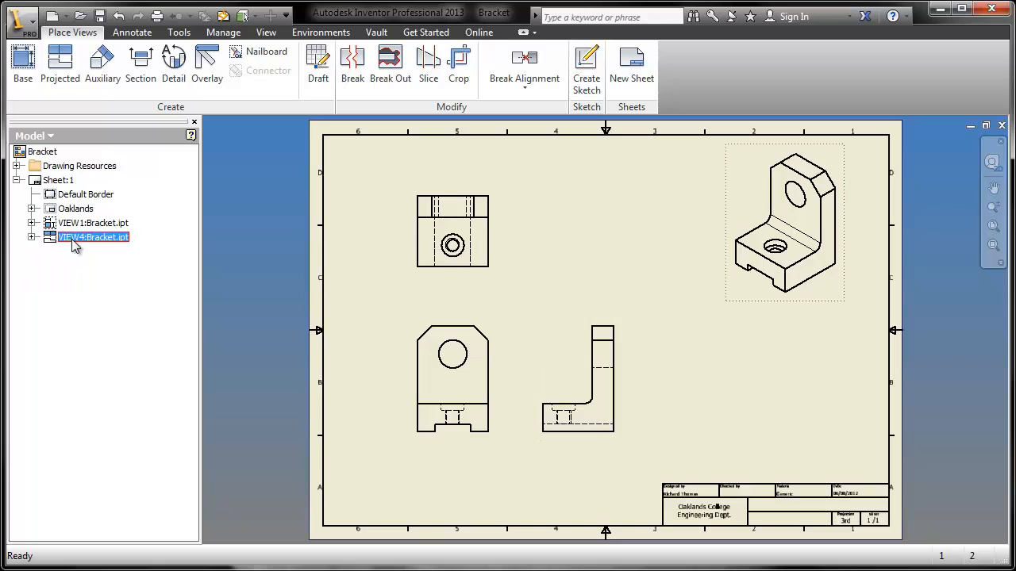
left_click_drag(765, 301, 792, 308)
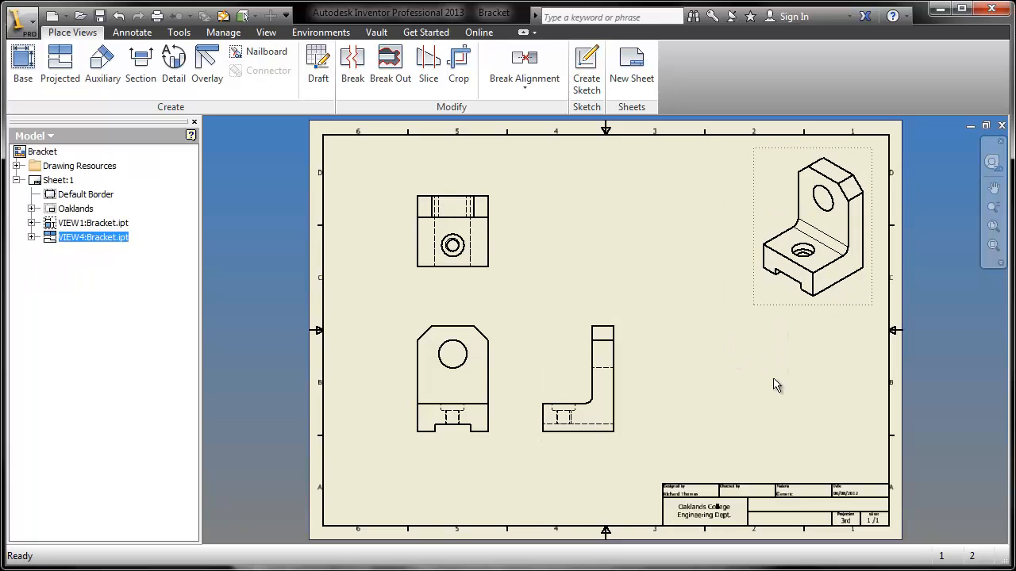
Step: Change the isometric view's display style to shaded
right_click(789, 304)
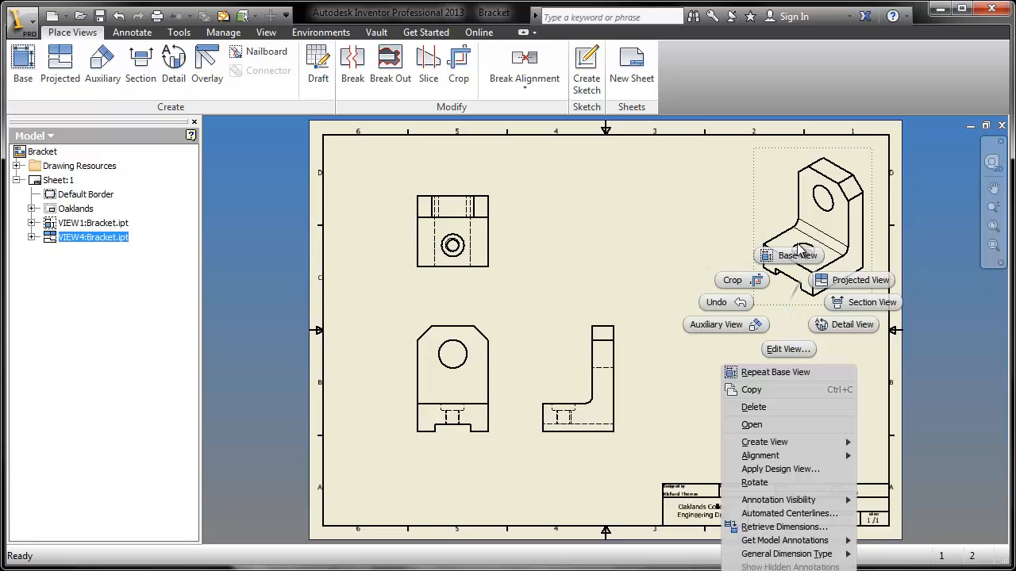
left_click(664, 217)
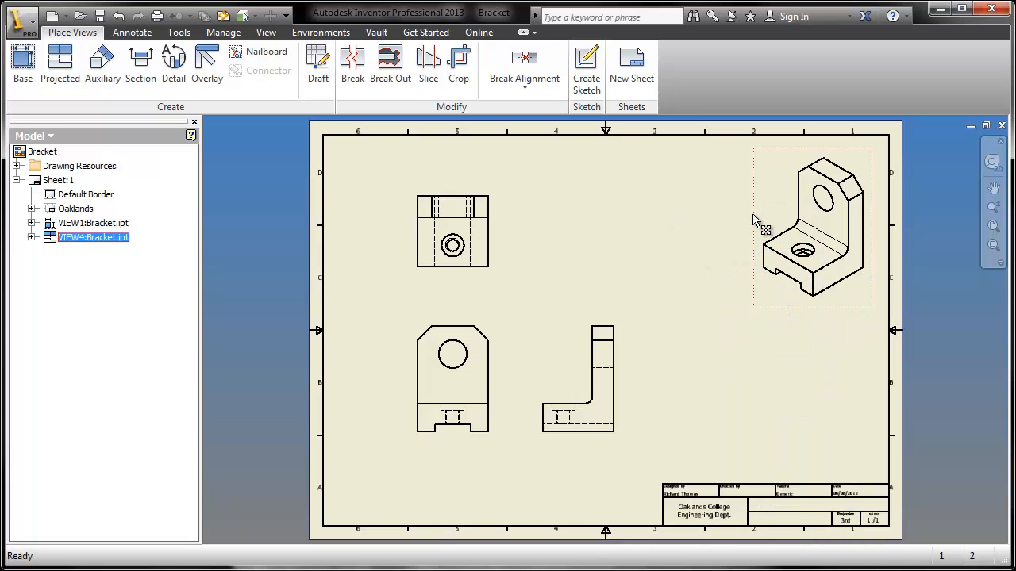
right_click(752, 215)
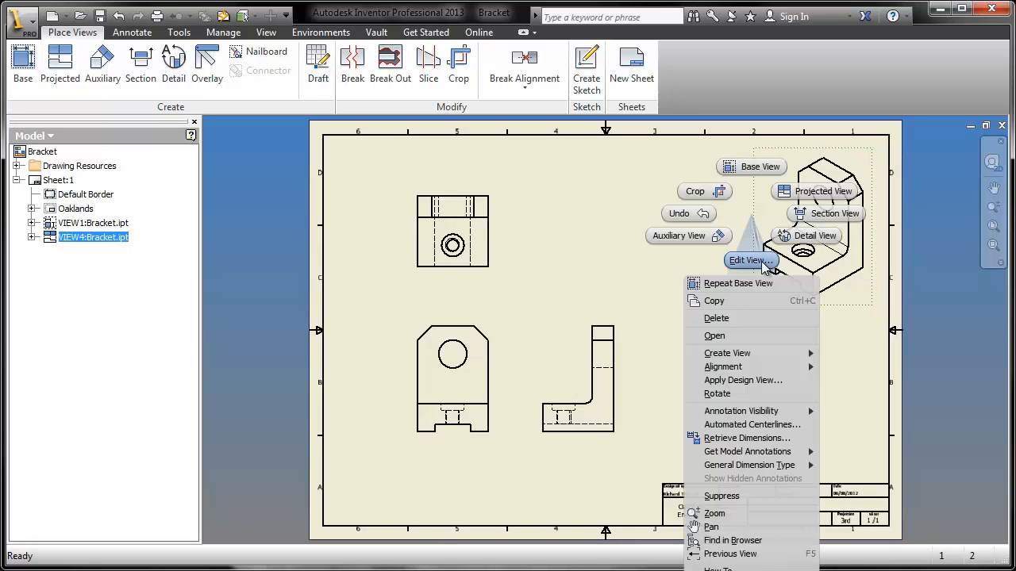
left_click(720, 263)
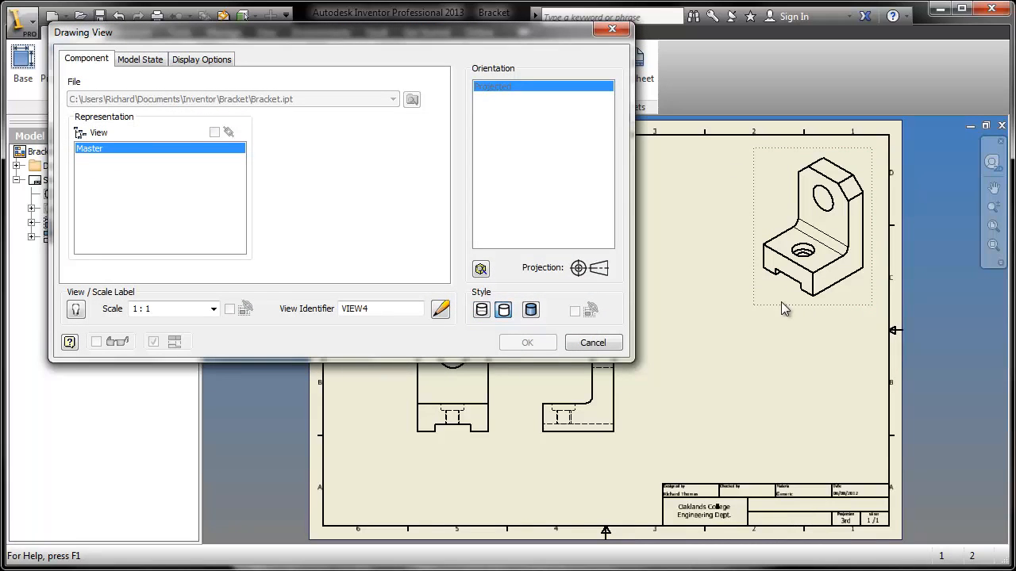
left_click(531, 310)
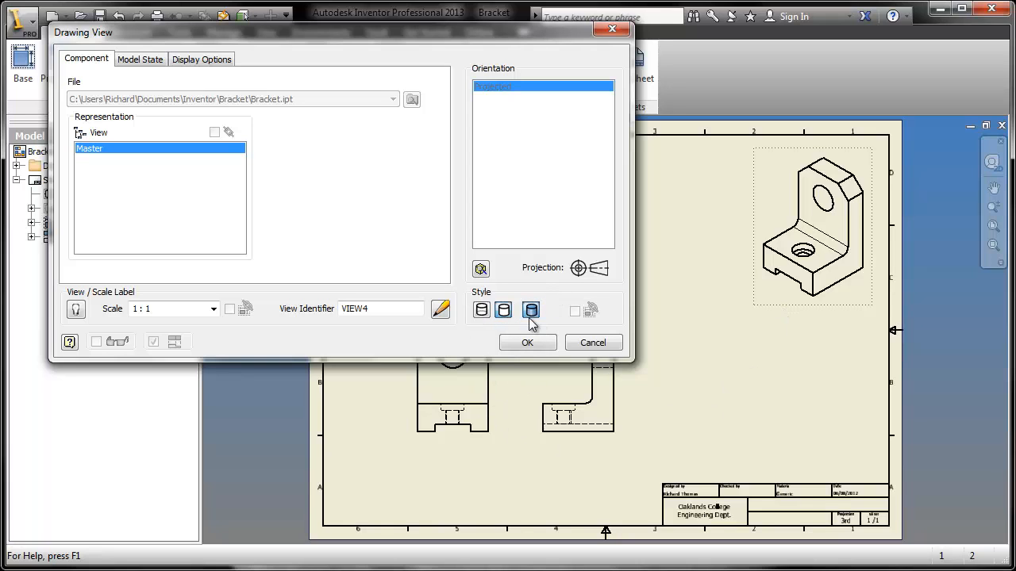
left_click(525, 342)
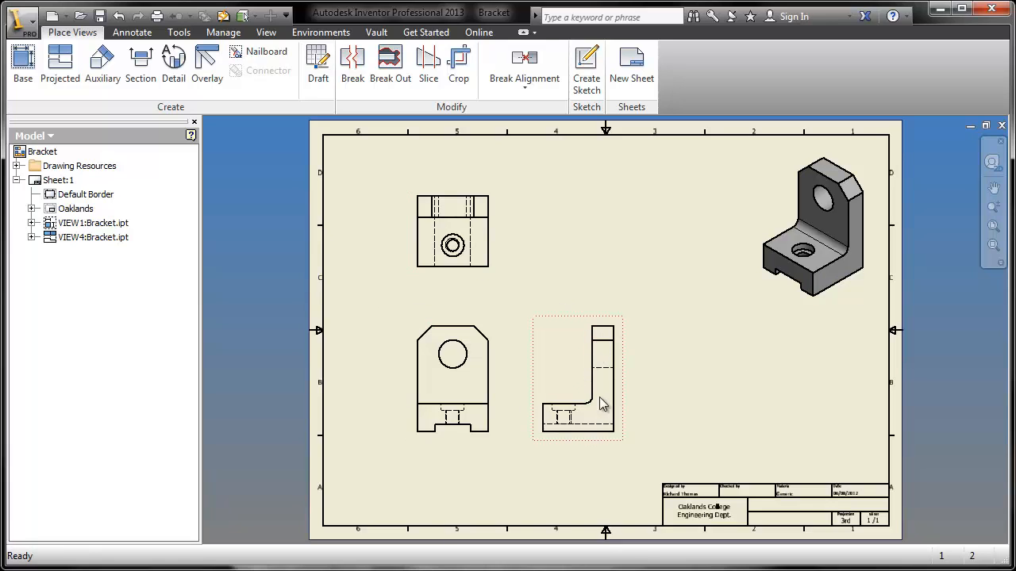
Step: Delete the projected side view to the right of the base view
right_click(546, 323)
left_click(568, 422)
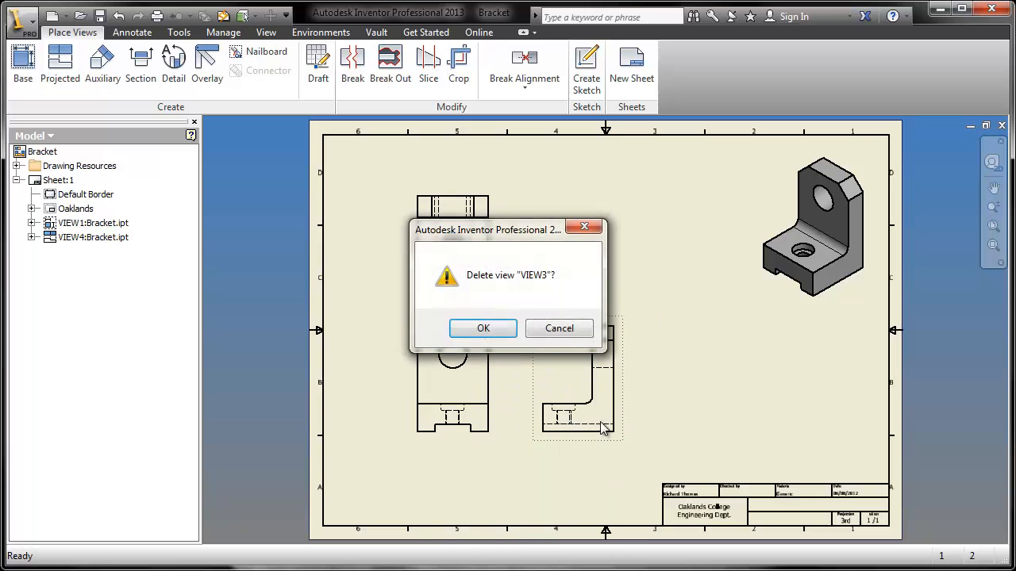
left_click(501, 331)
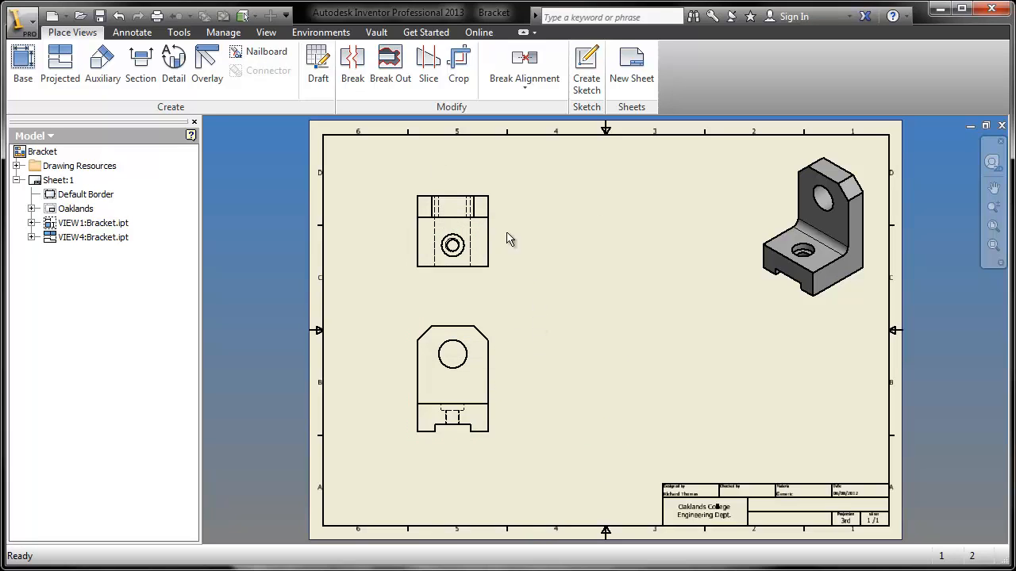
Step: Create full section view A at 1:1 from a vertical line through the base view's hole centre, placing it to the right of the base view
left_click(150, 90)
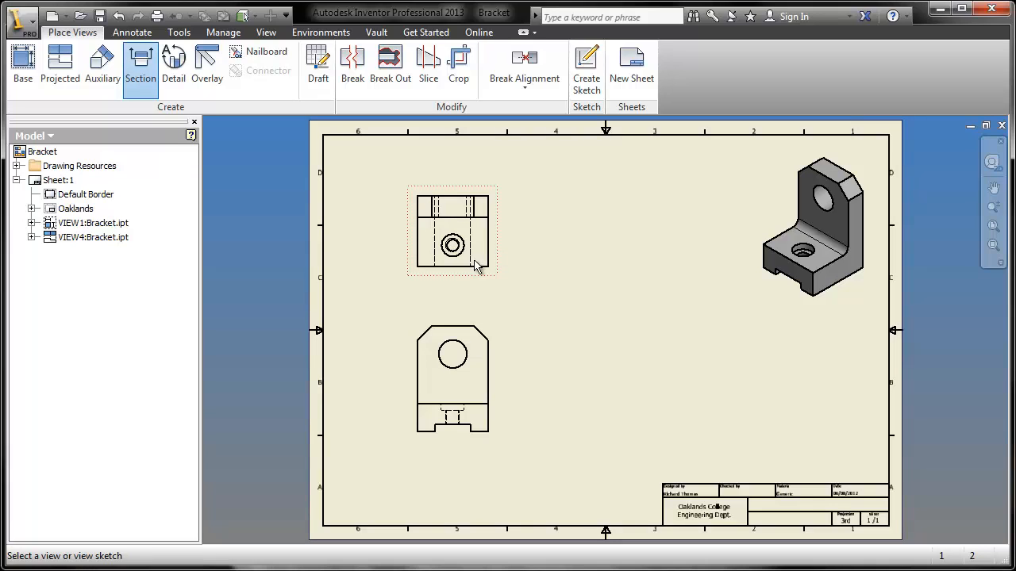
left_click(457, 319)
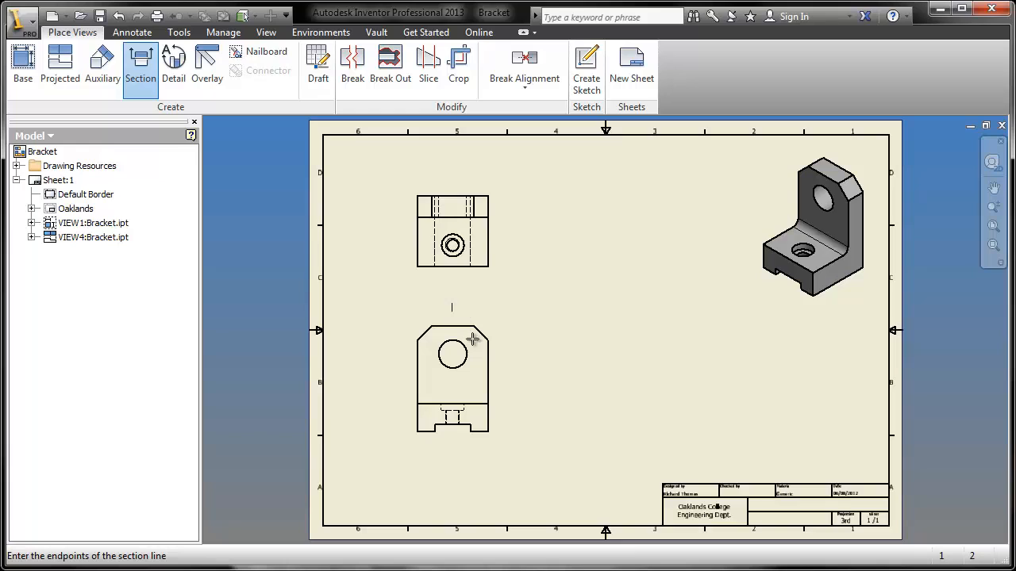
left_click(453, 451)
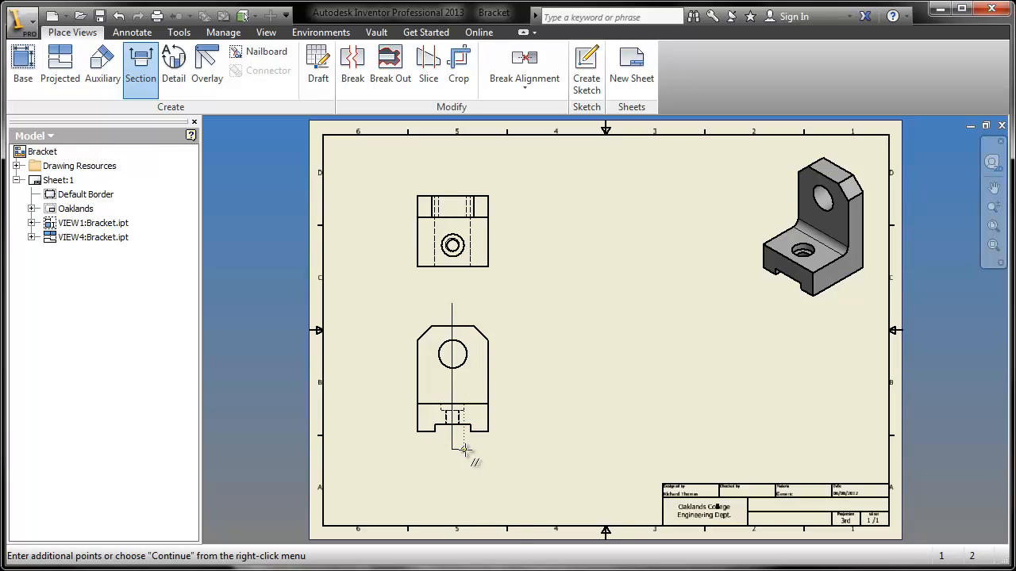
right_click(463, 450)
left_click(513, 450)
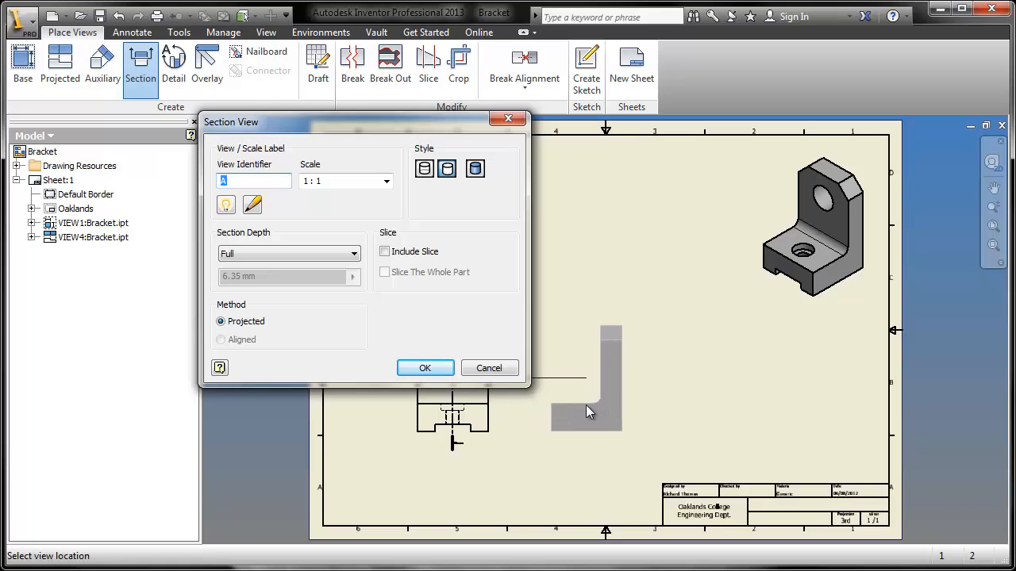
left_click(586, 409)
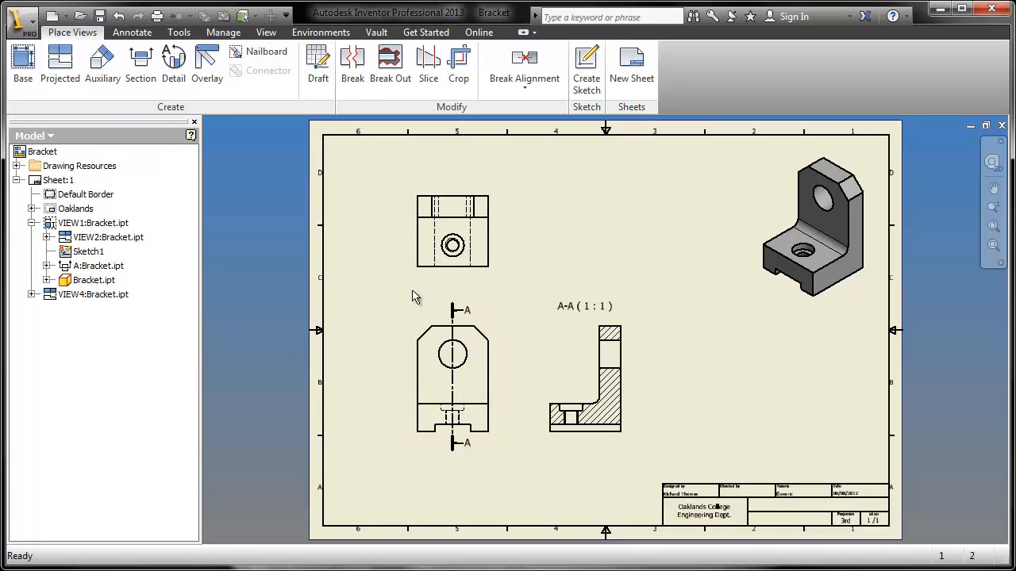
Step: Move the A-A label below the section view and extend both ends of the section line further beyond the base view
left_click_drag(578, 299, 573, 493)
left_click_drag(453, 309, 449, 288)
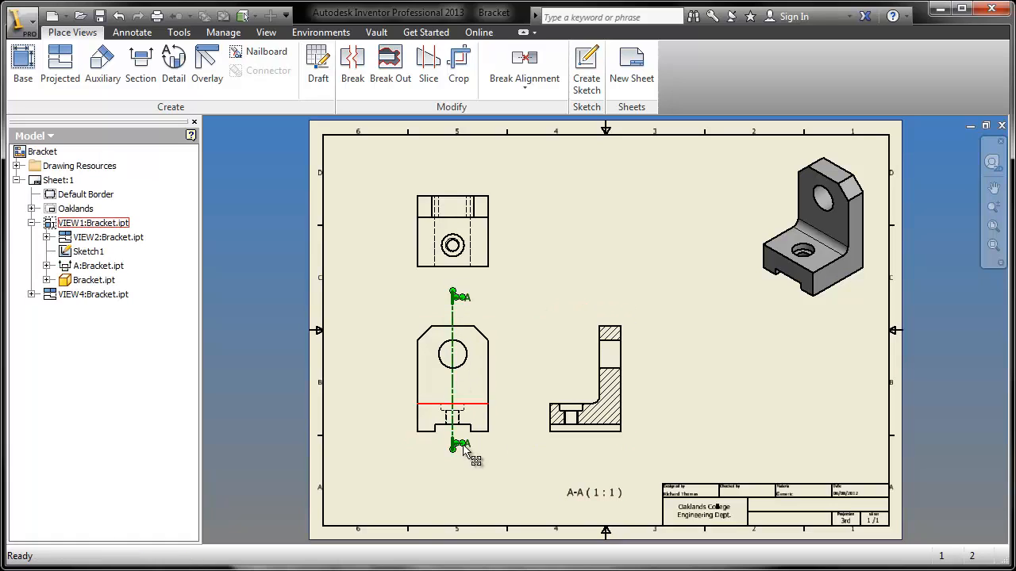
mouse_move(456, 466)
left_mouse_down()
mouse_move(457, 481)
mouse_move(453, 464)
left_mouse_up()
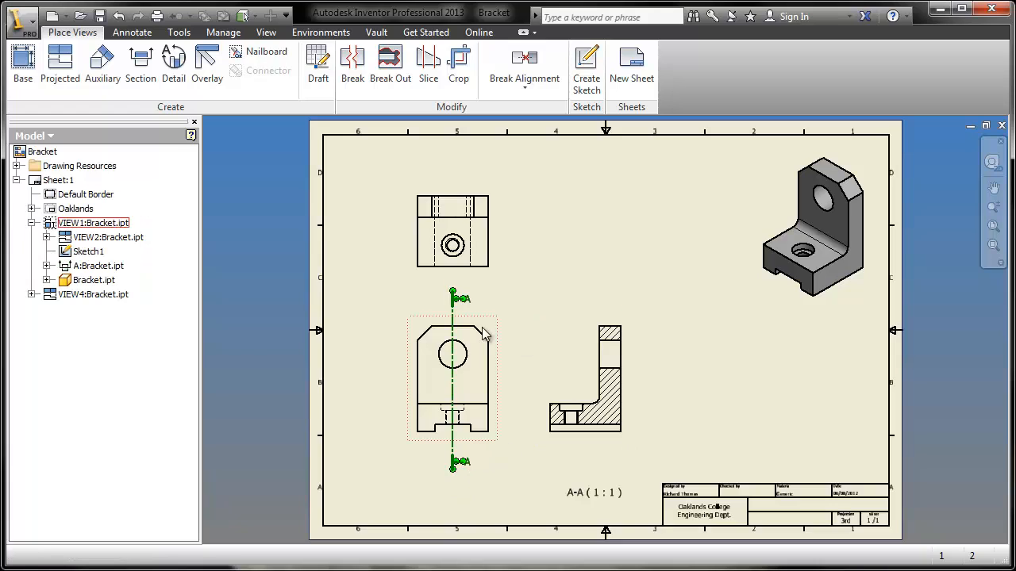
left_click_drag(460, 300, 456, 302)
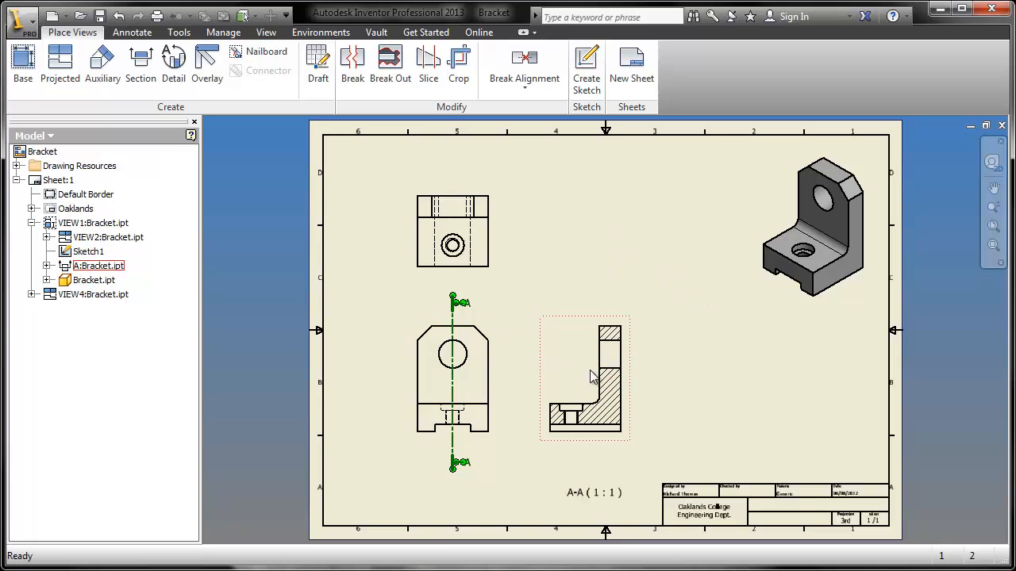
left_click(604, 282)
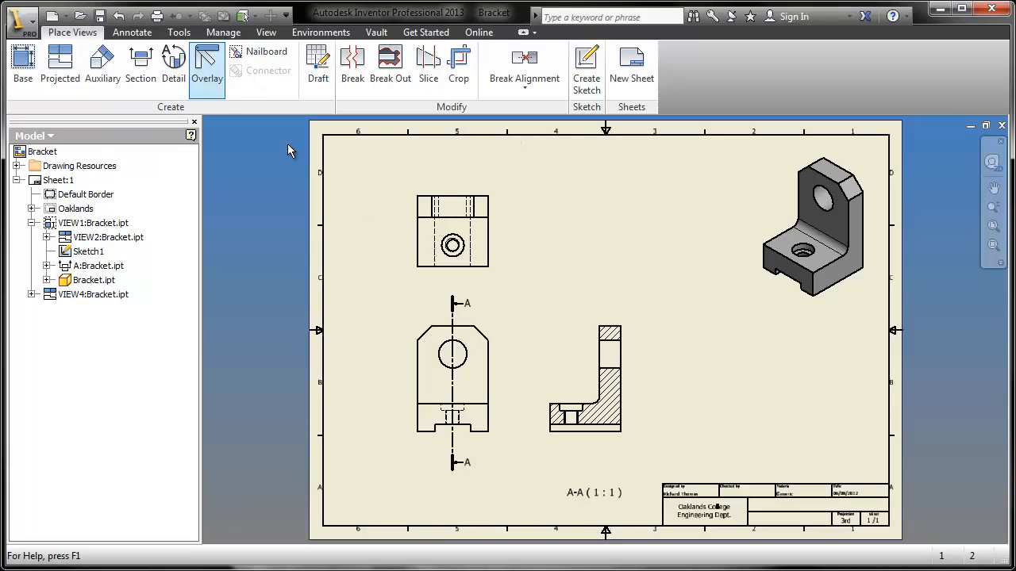
Step: Add centre marks to the large hole in the base view and the counterbored hole in the view above it
left_click(130, 34)
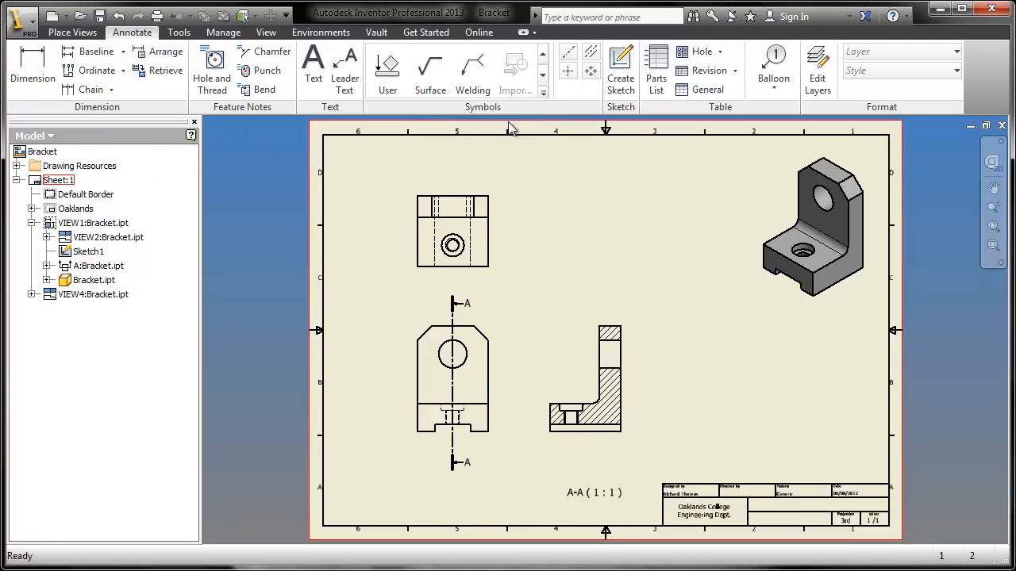
left_click(569, 72)
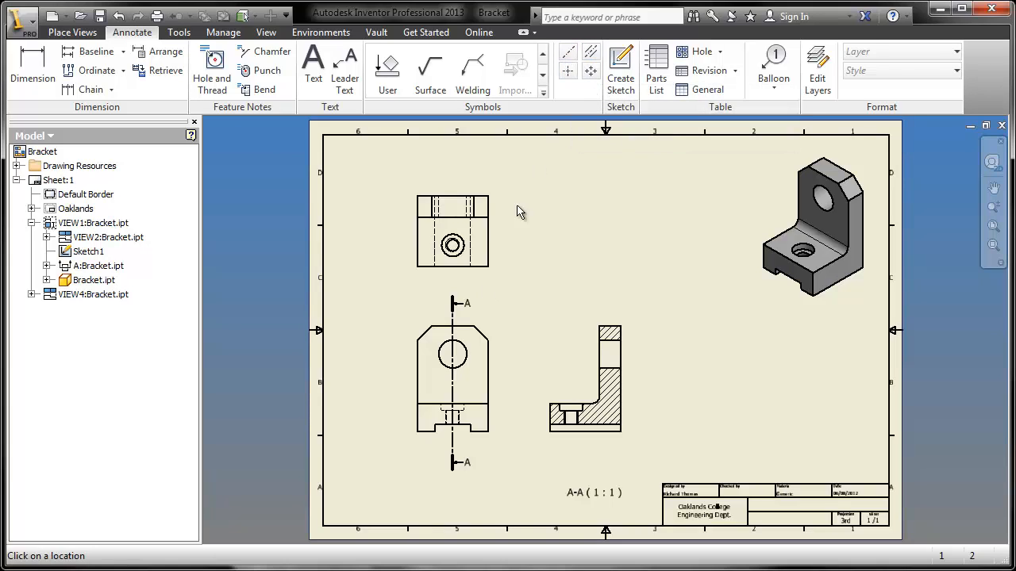
left_click(462, 341)
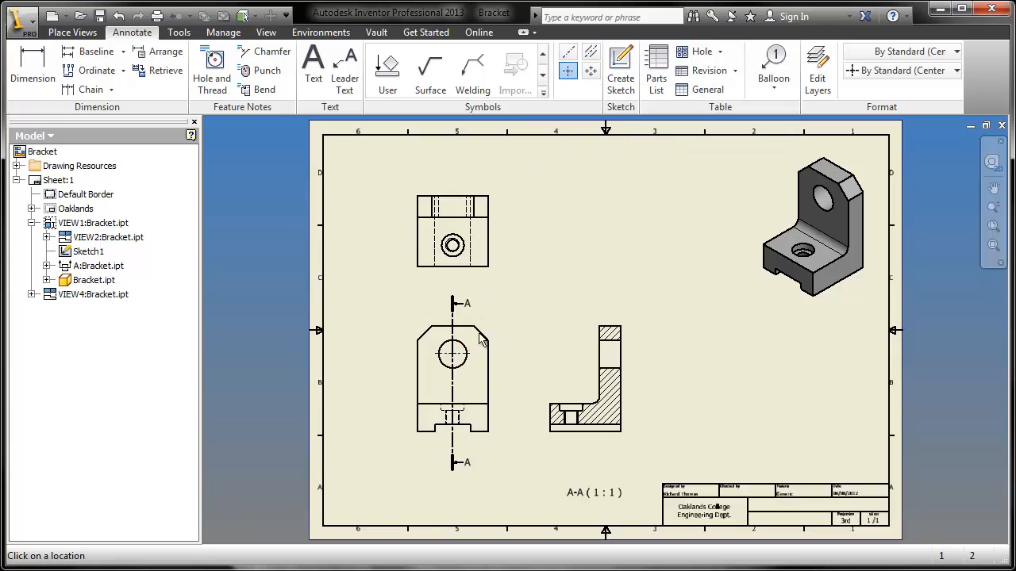
left_click(461, 265)
Step: Add a horizontal centreline through the upper hole in section view A-A
left_click(568, 55)
left_click(620, 353)
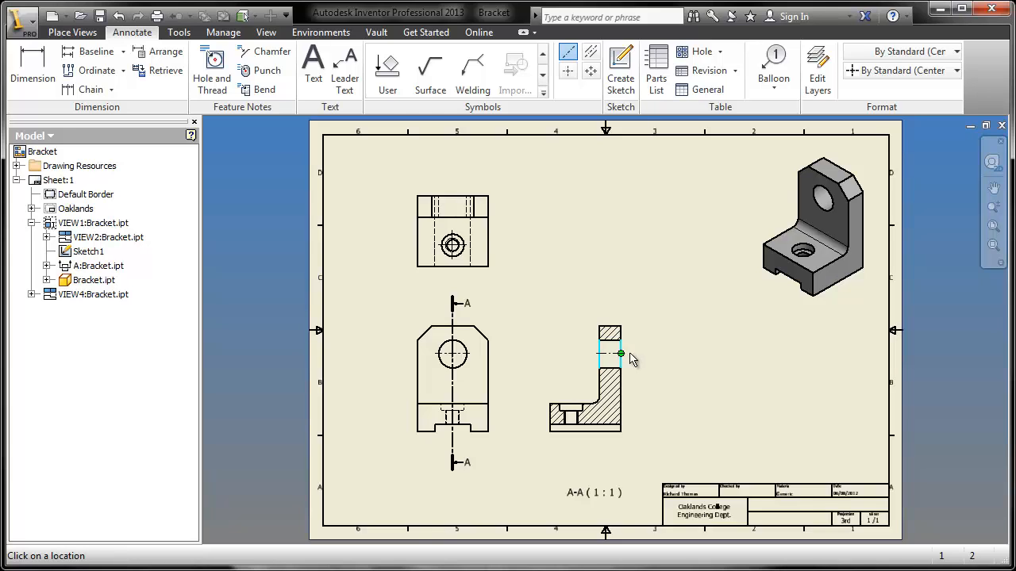
right_click(639, 358)
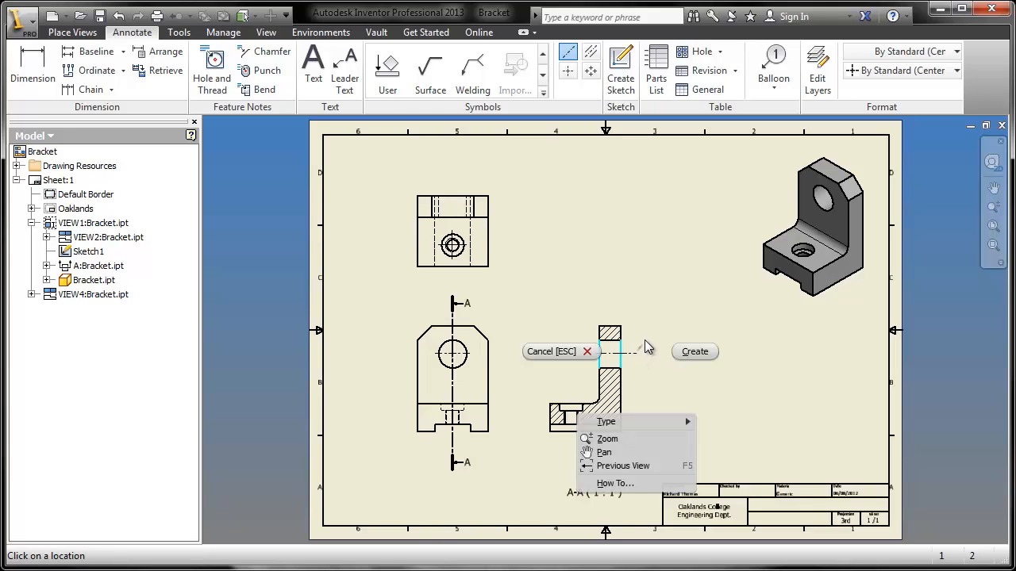
left_click(692, 359)
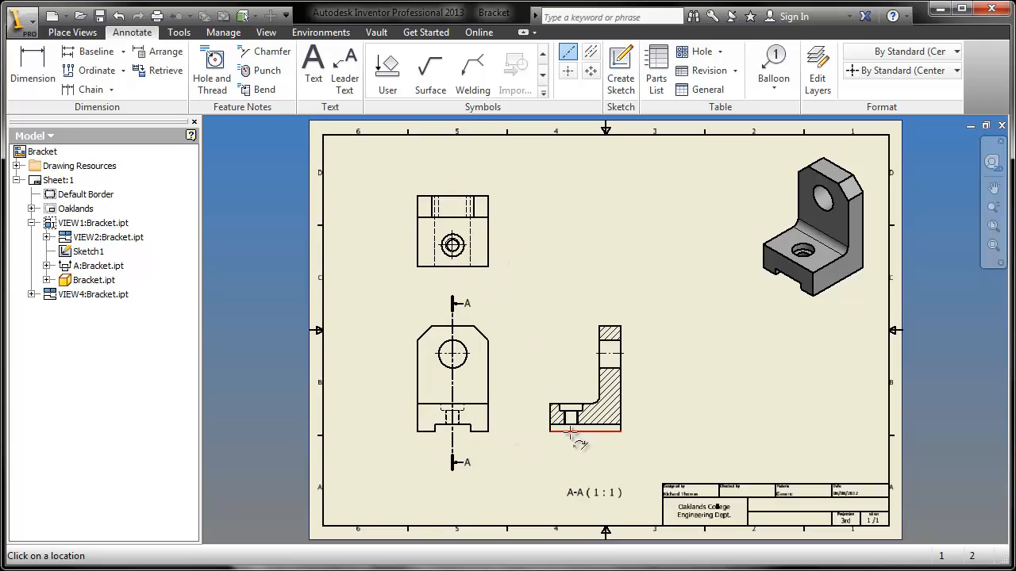
Step: Add a vertical centreline through the counterbored hole in the base of section view A-A
scroll(584, 431, "up", 2)
scroll(579, 431, "down", 5)
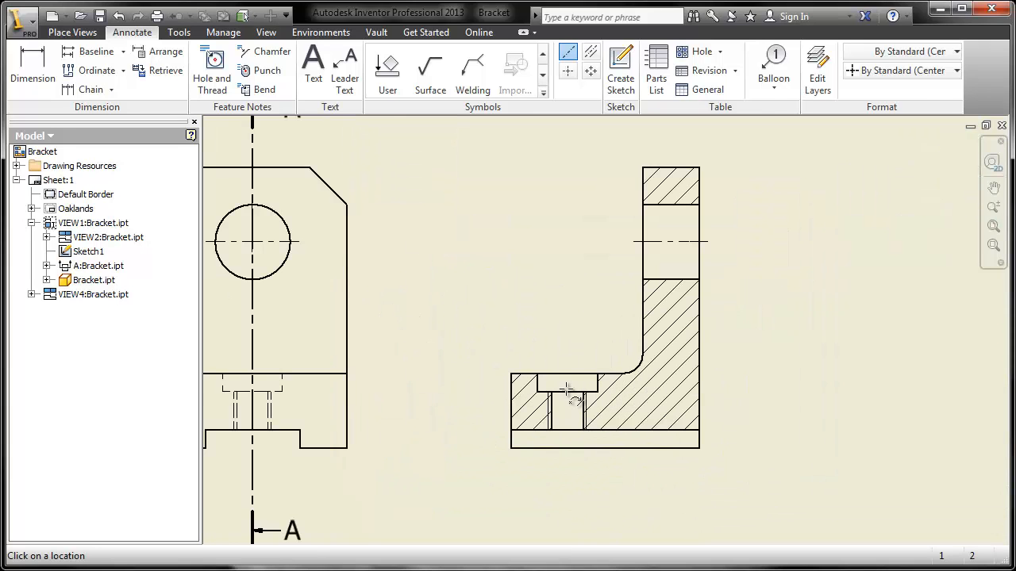
left_click(567, 372)
left_click(567, 429)
right_click(576, 468)
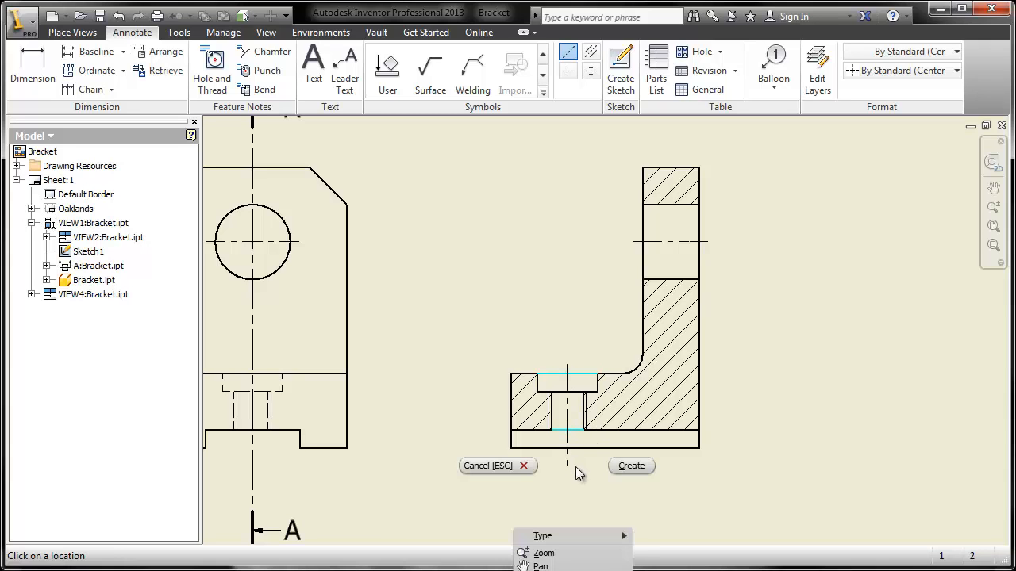
left_click(626, 467)
Step: Add a bisecting centreline between the large hole's hidden edges in the view above the base view
key("Home")
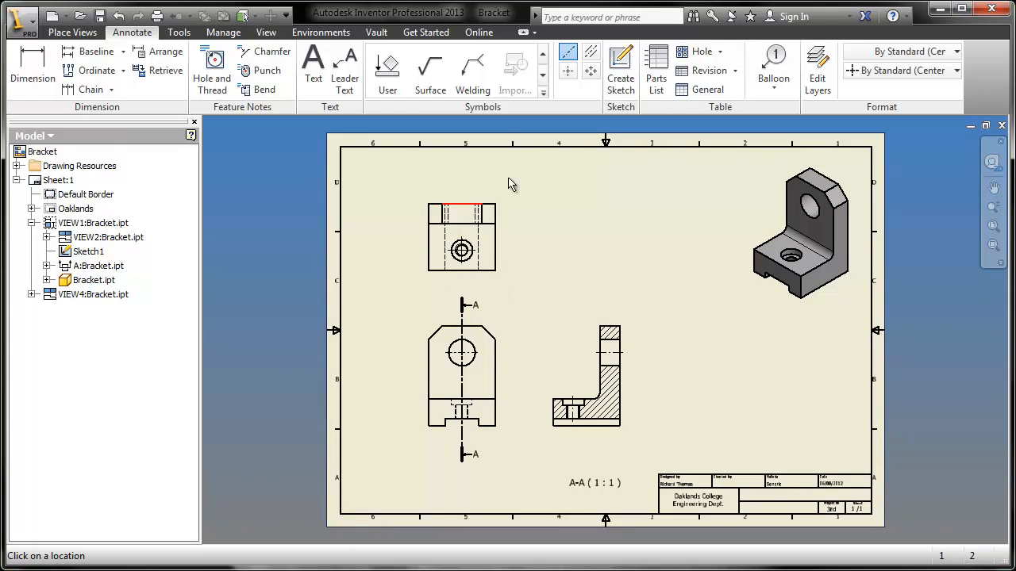
scroll(492, 222, "up", 1)
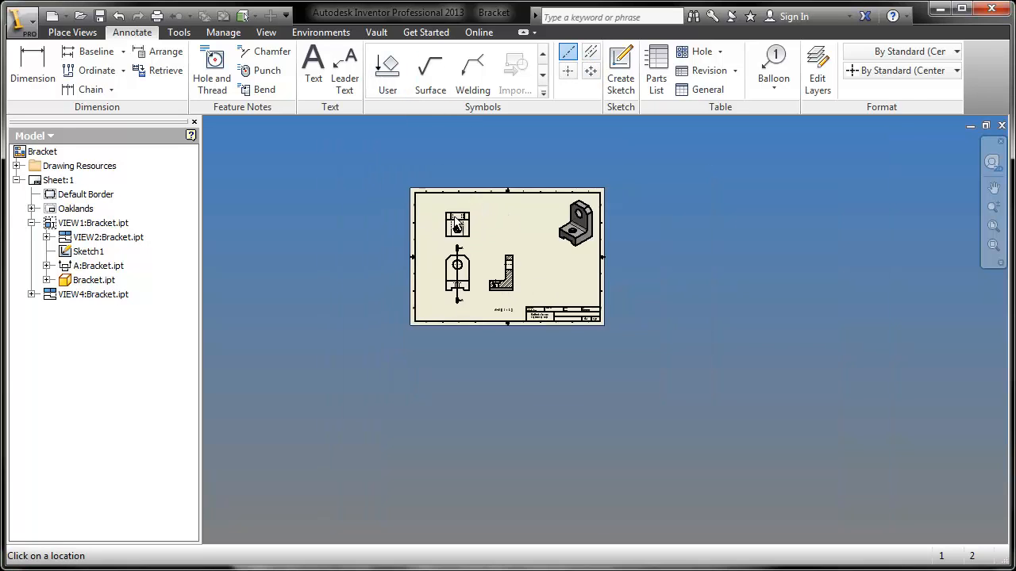
scroll(476, 219, "down", 6)
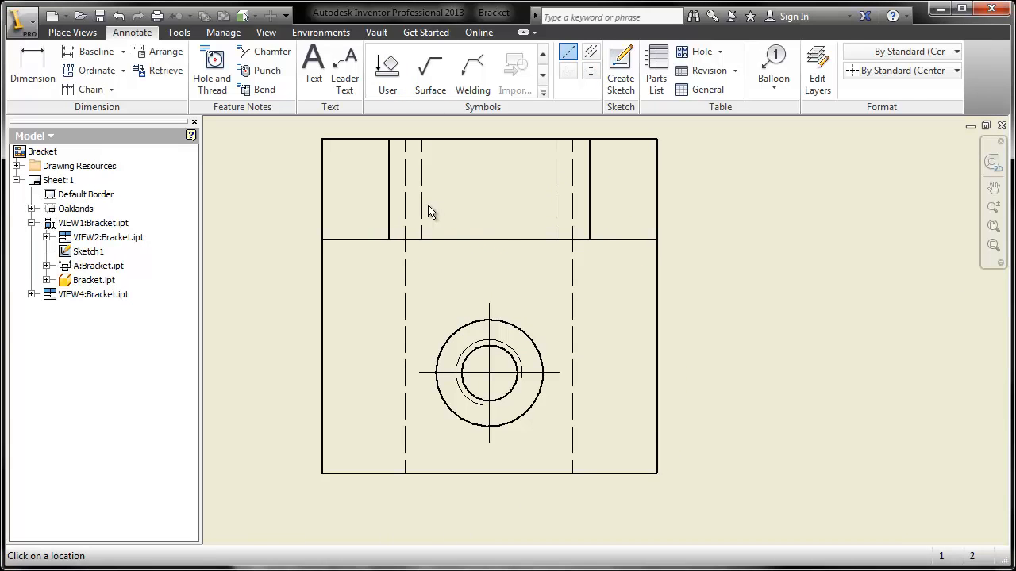
left_click(591, 56)
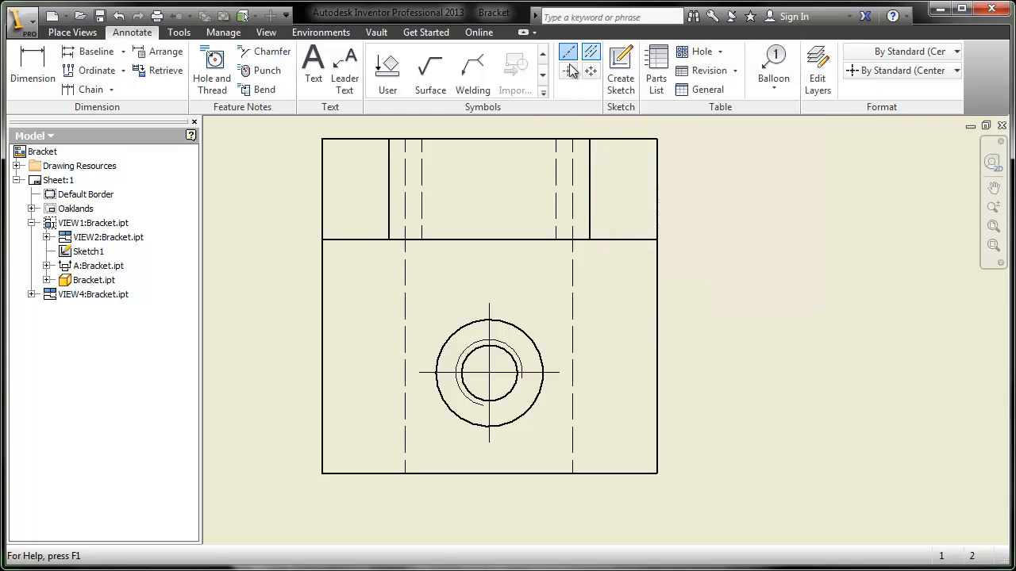
left_click(422, 213)
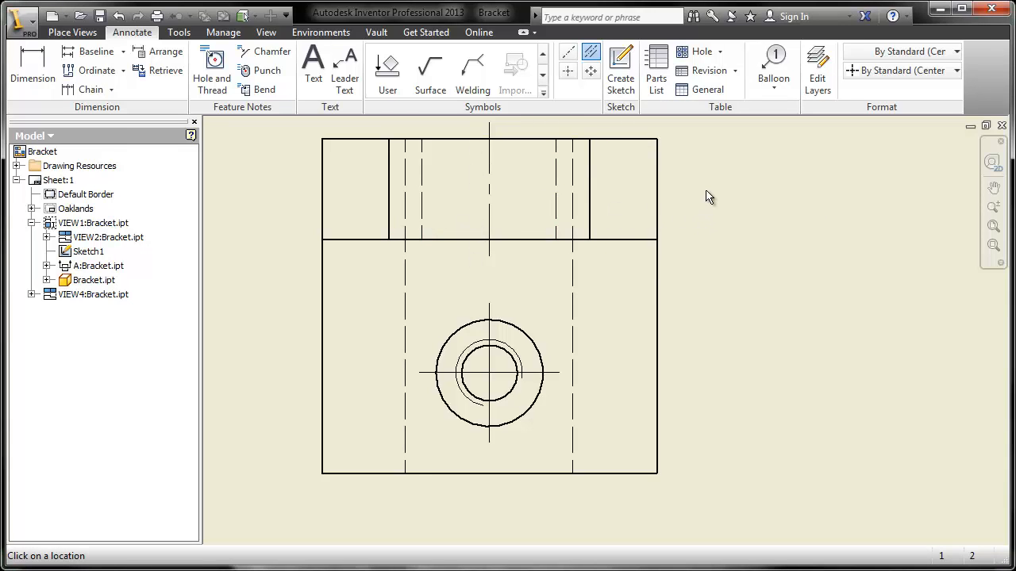
key("Home")
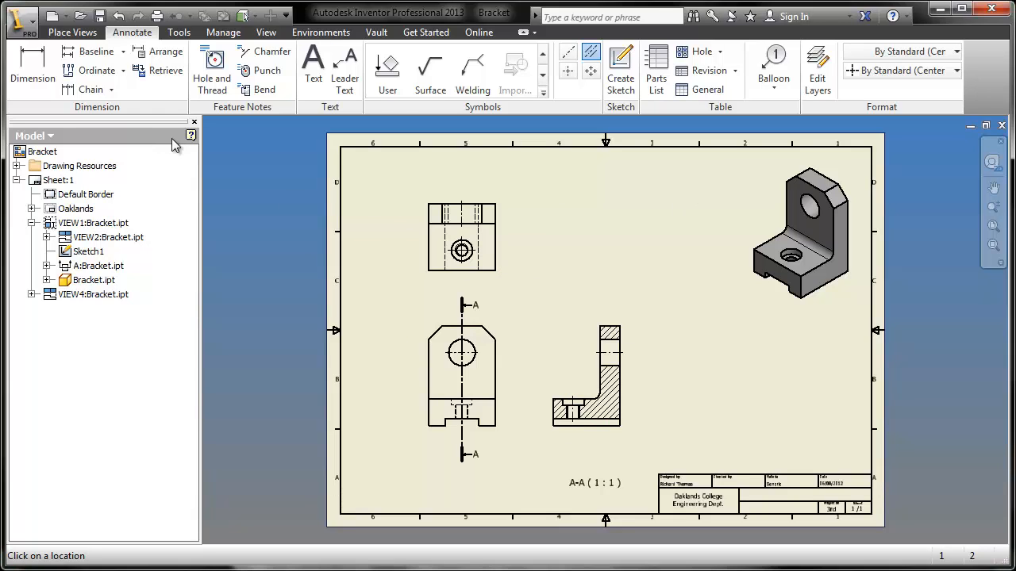
Step: Dimension the overall width and depth of the upper orthographic view, placing the dimensions above it and to its left
left_click(22, 69)
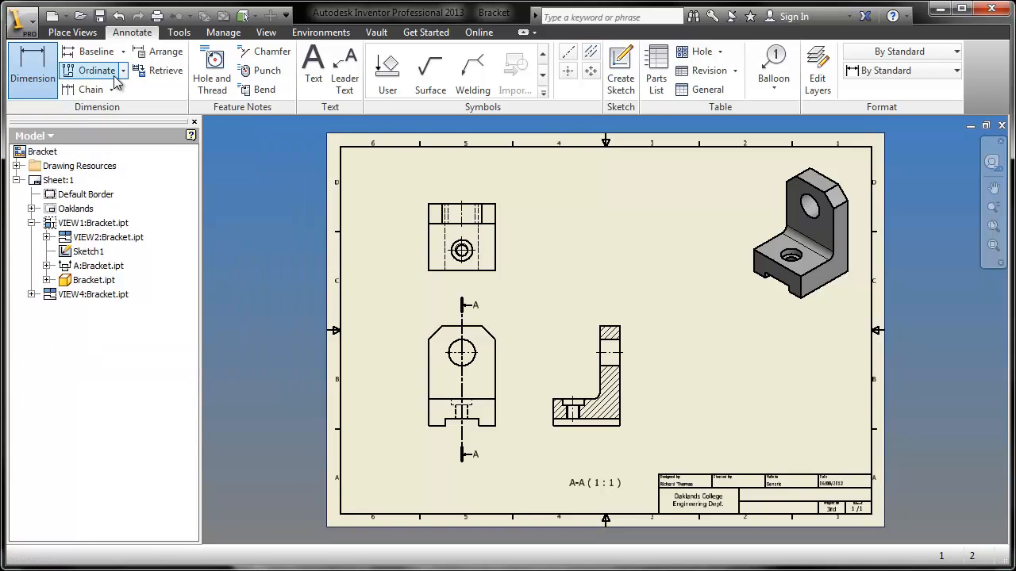
left_click(428, 214)
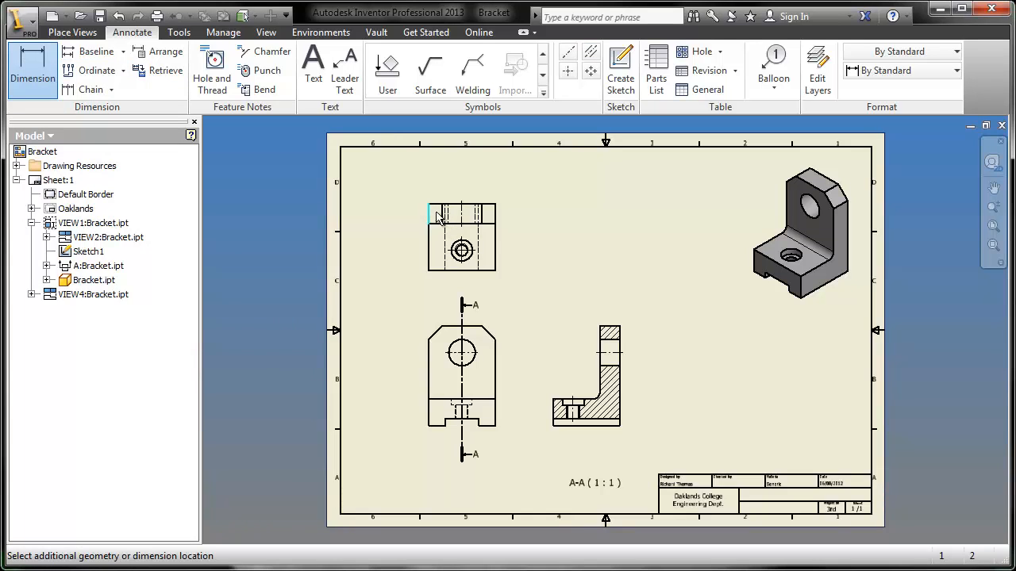
left_click(496, 215)
left_click(475, 186)
left_click(439, 205)
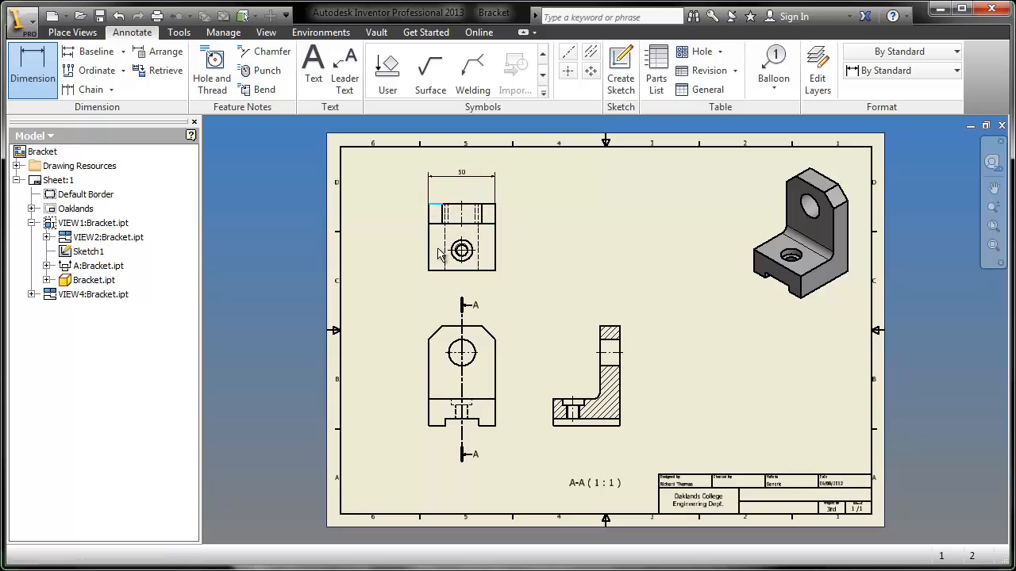
left_click(432, 270)
left_click(403, 262)
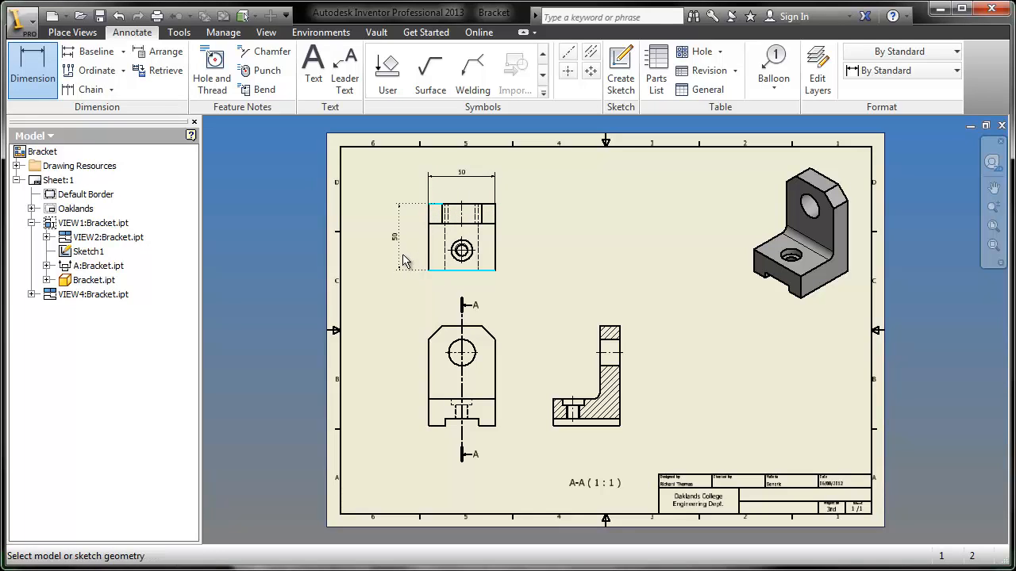
Step: Dimension the base view's overall height on its left side and the upright's thickness above section view A-A
left_click(447, 327)
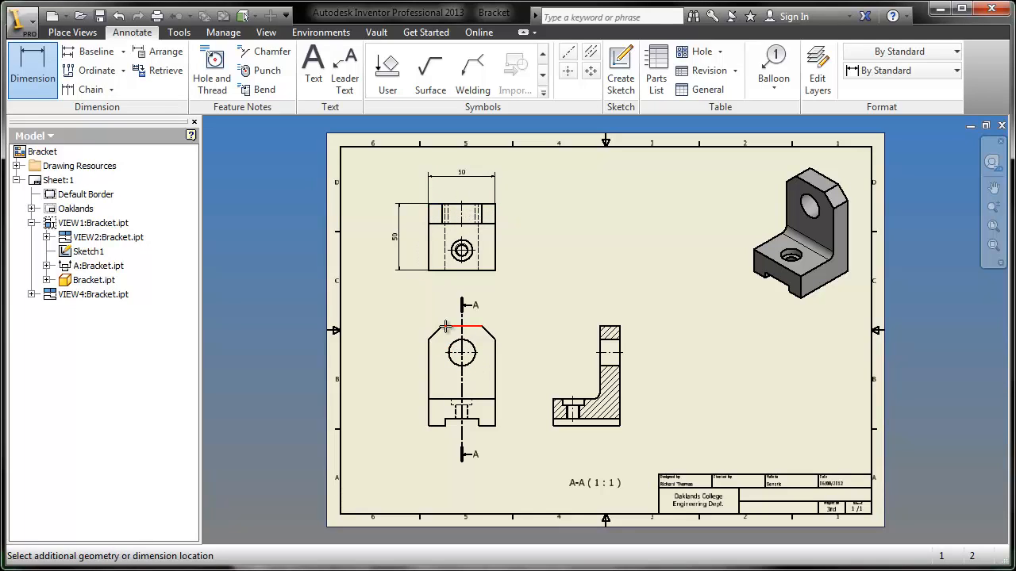
left_click(432, 426)
left_click(401, 339)
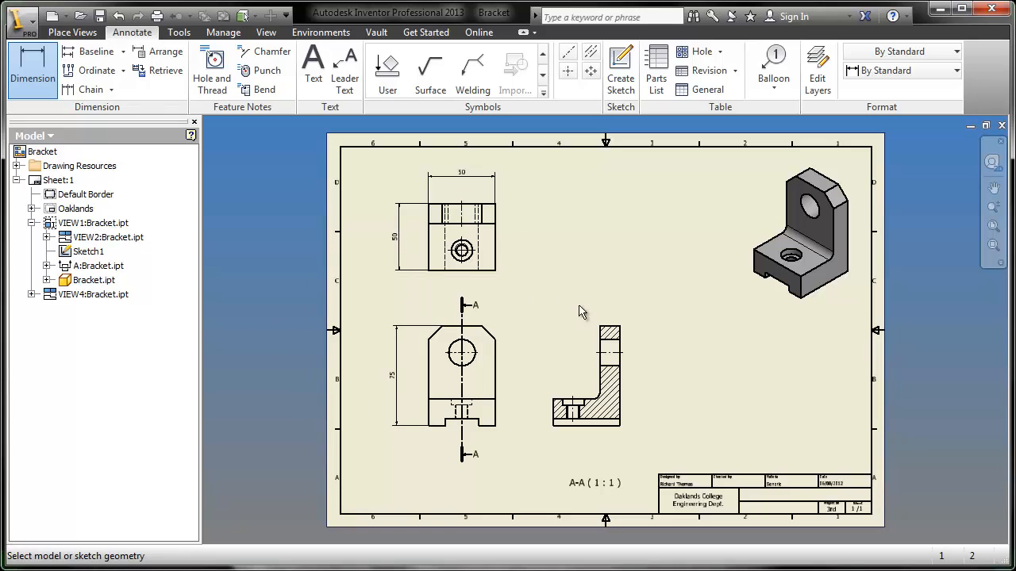
left_click(611, 332)
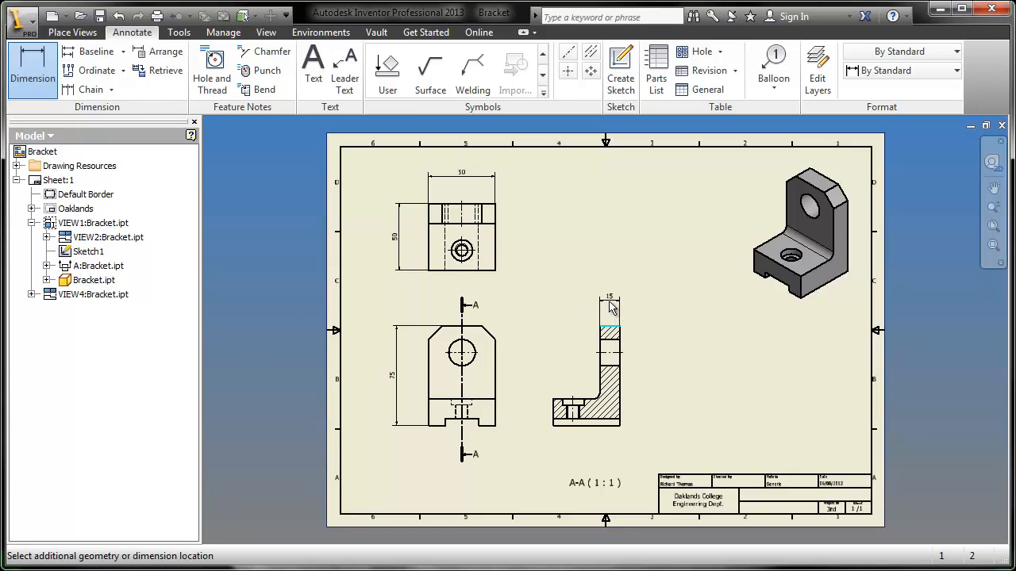
left_click(608, 300)
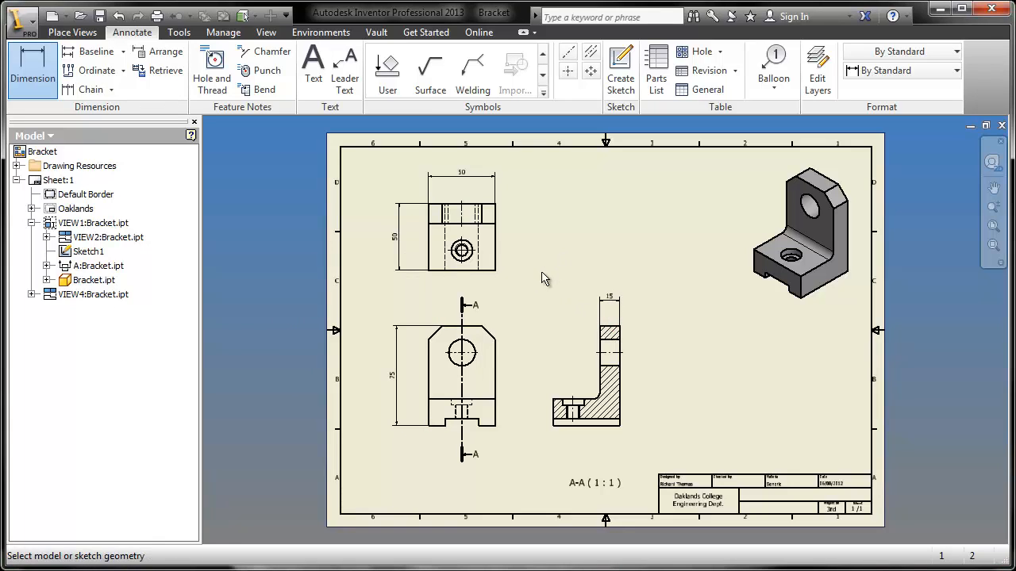
Step: Dimension the large hole's centre height and the foot's height from the bottom edge, placing both left of the base view
left_click(456, 359)
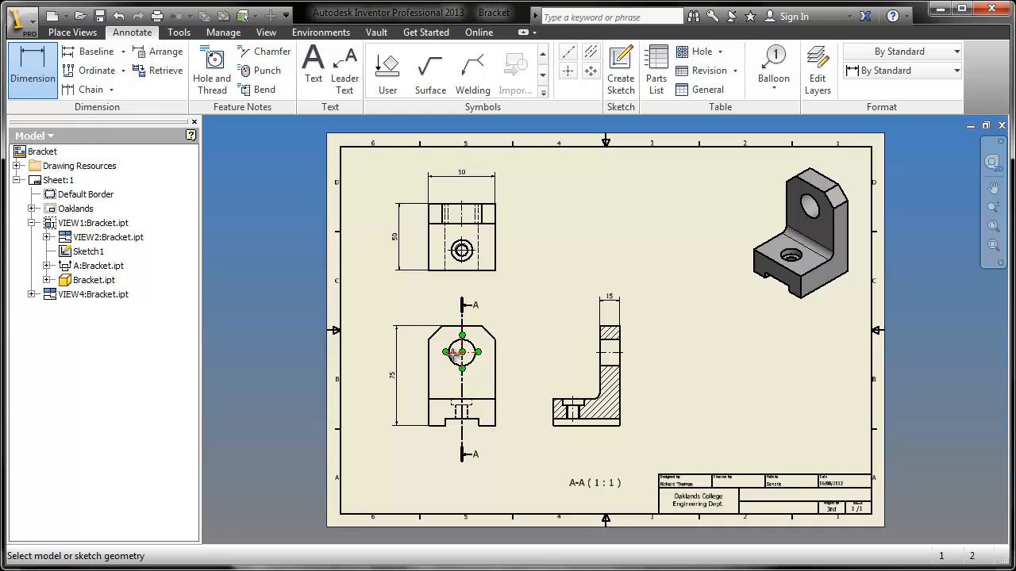
left_click(435, 426)
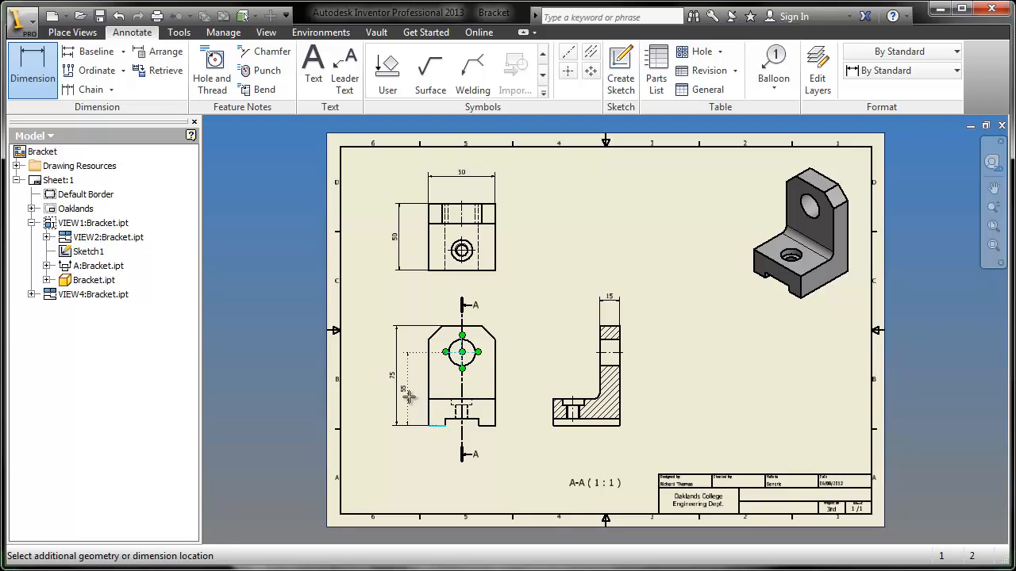
left_click(408, 396)
left_click(436, 407)
left_click(438, 398)
left_click(420, 414)
Step: Dimension the depth of the bottom slot in the base view, placing it between the foot-height dimension and the part
scroll(428, 421, "up", 6)
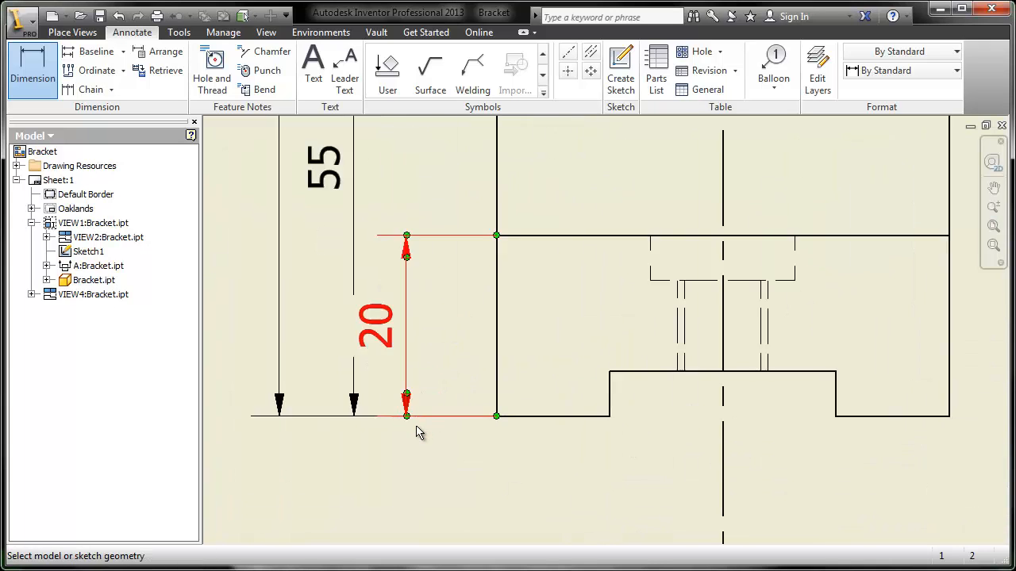
scroll(595, 411, "down", 2)
left_click(622, 405)
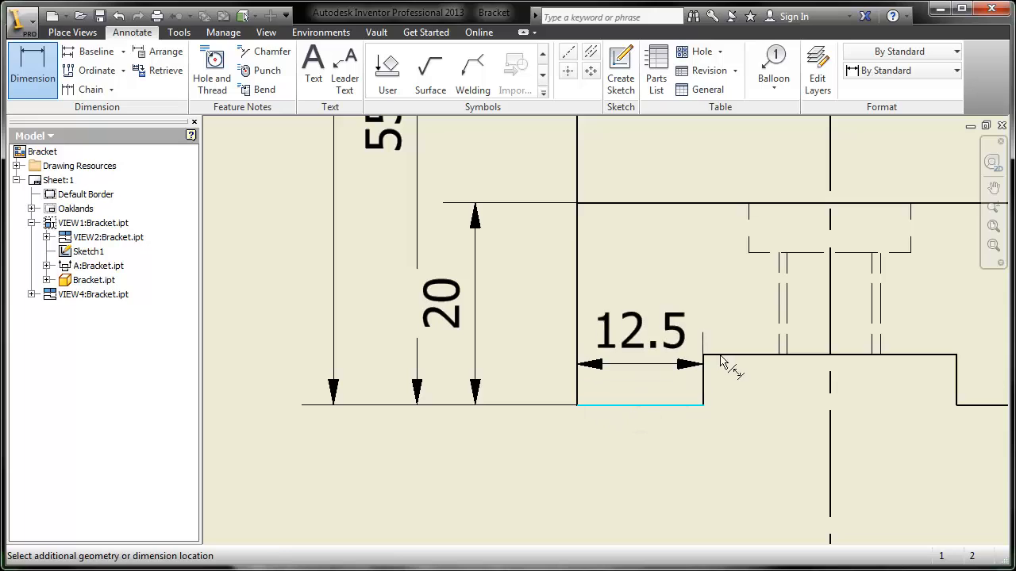
left_click(737, 355)
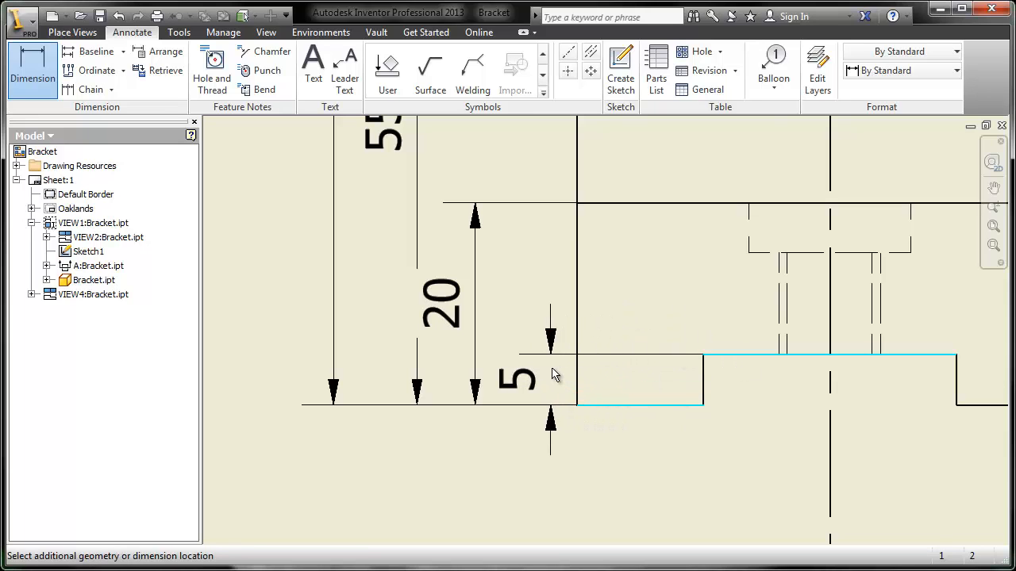
left_click(556, 373)
Step: Dimension the width of the bottom slot in the base view, placing it below the lower section arrow
scroll(583, 437, "up", 5)
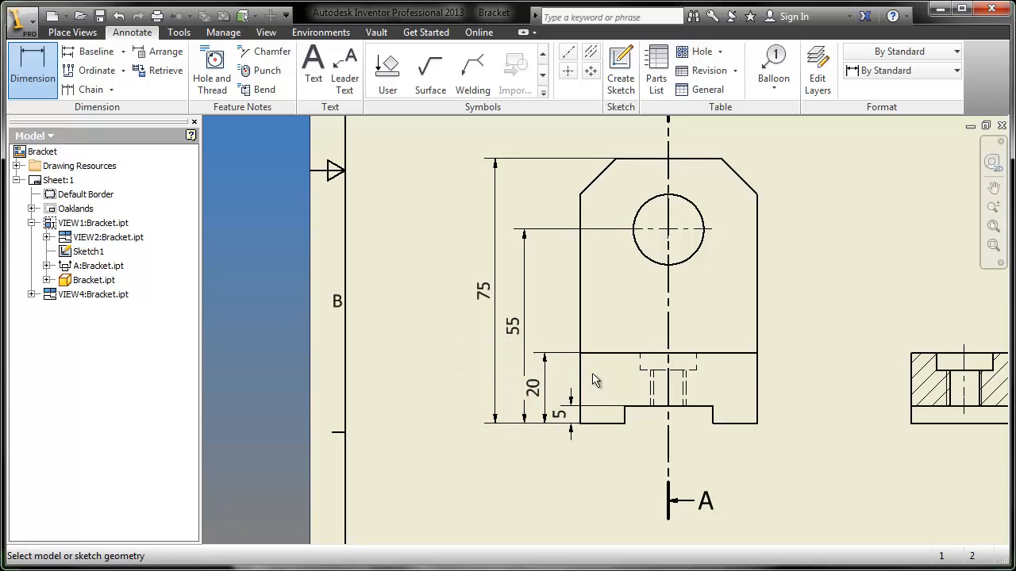
scroll(635, 381, "up", 6)
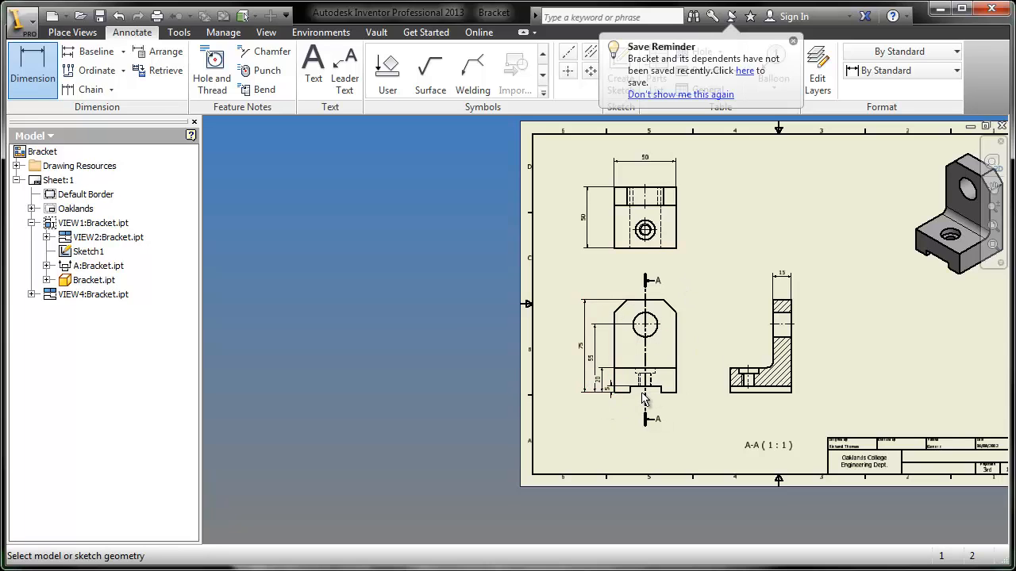
scroll(643, 401, "down", 5)
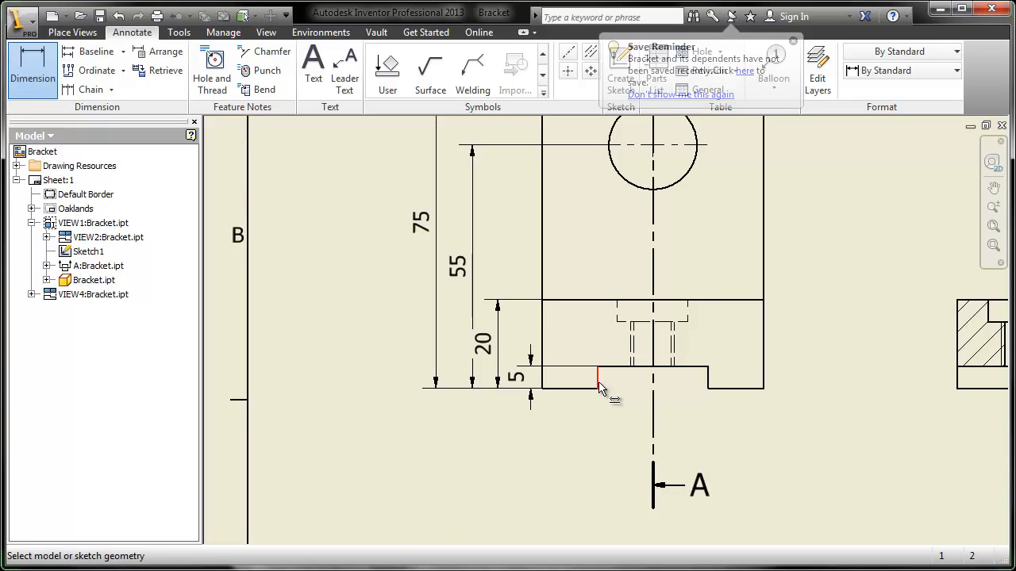
left_click(598, 381)
left_click(708, 379)
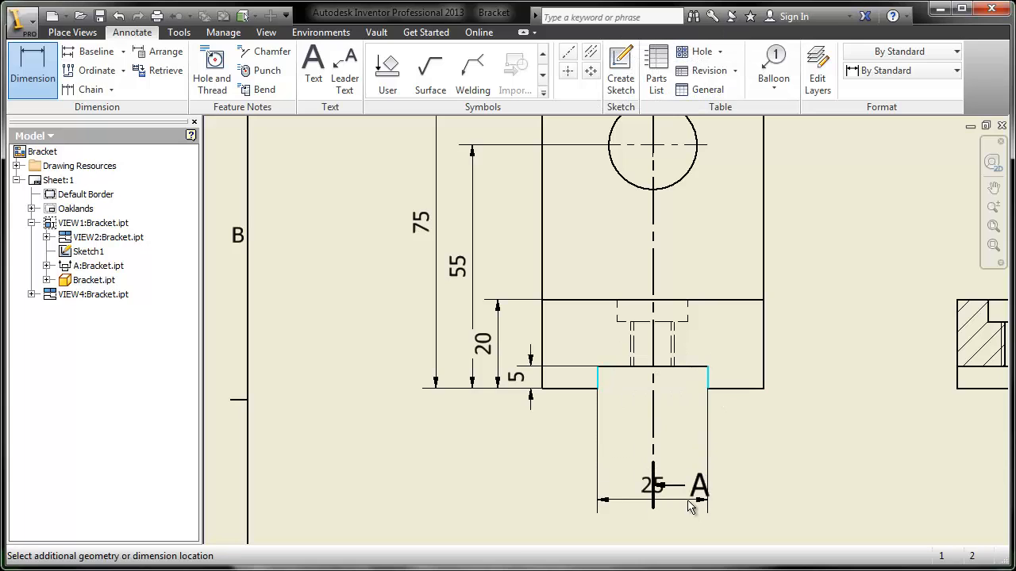
middle_click_drag(698, 522, 688, 358)
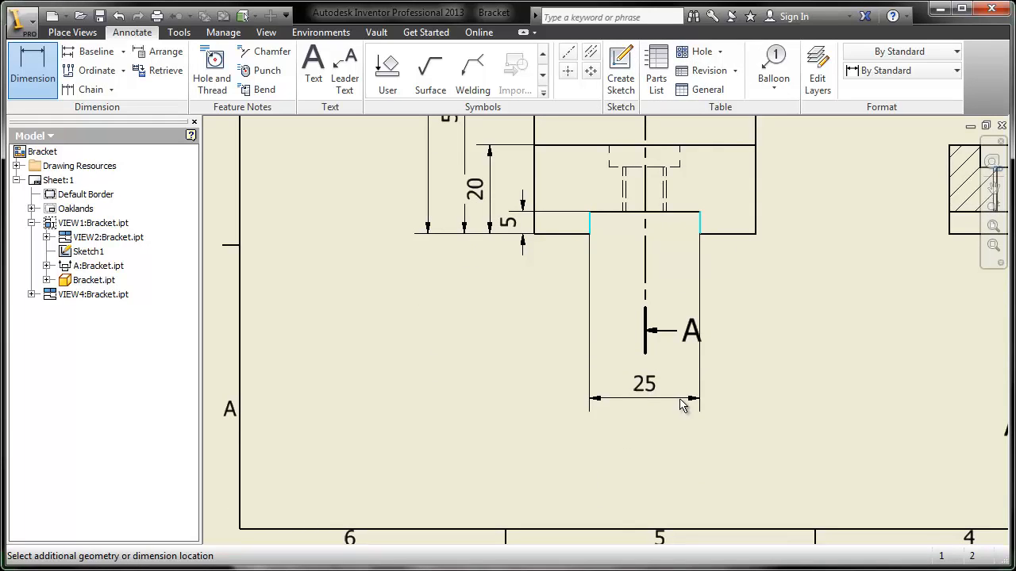
left_click(688, 406)
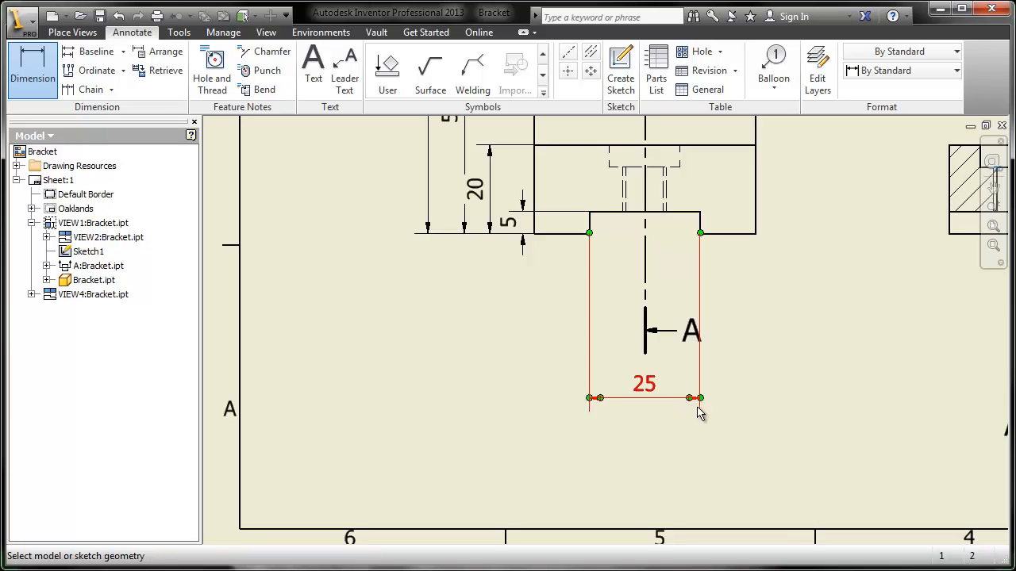
Step: Add a diameter dimension to the large hole in the base view, placing its text outside the part's right edge
scroll(748, 379, "down", 5)
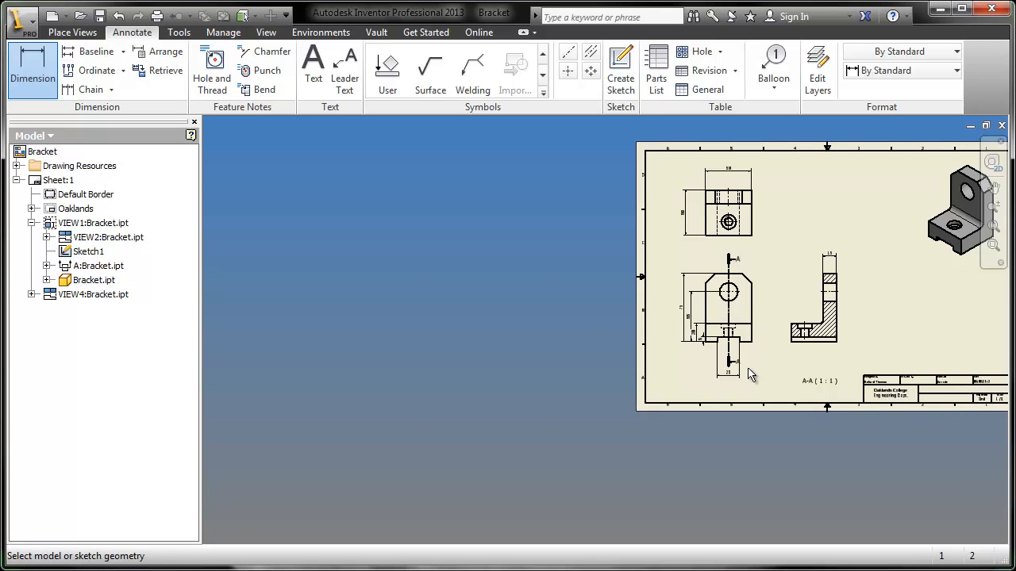
middle_click(748, 374)
middle_click(748, 375)
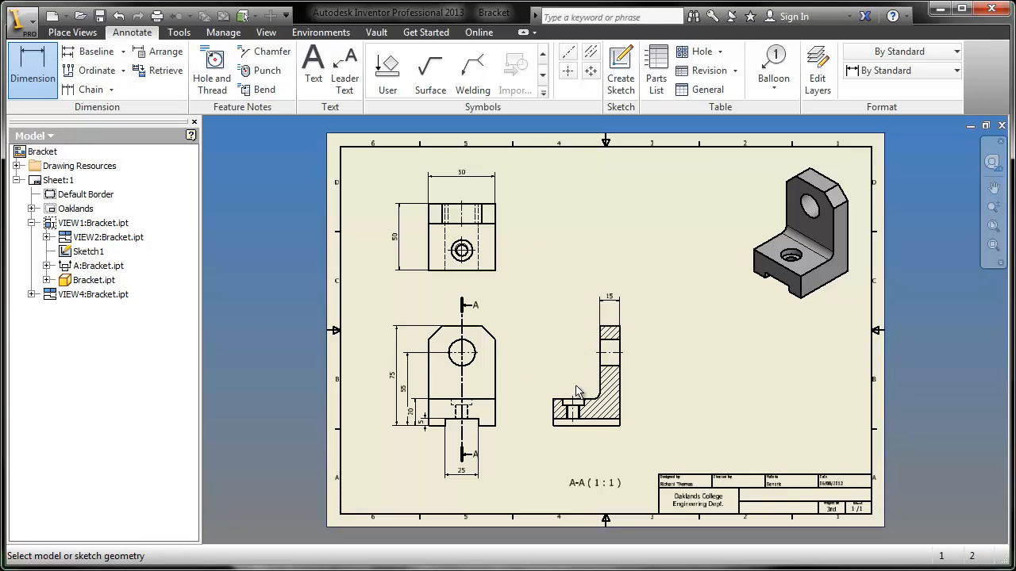
left_click(476, 354)
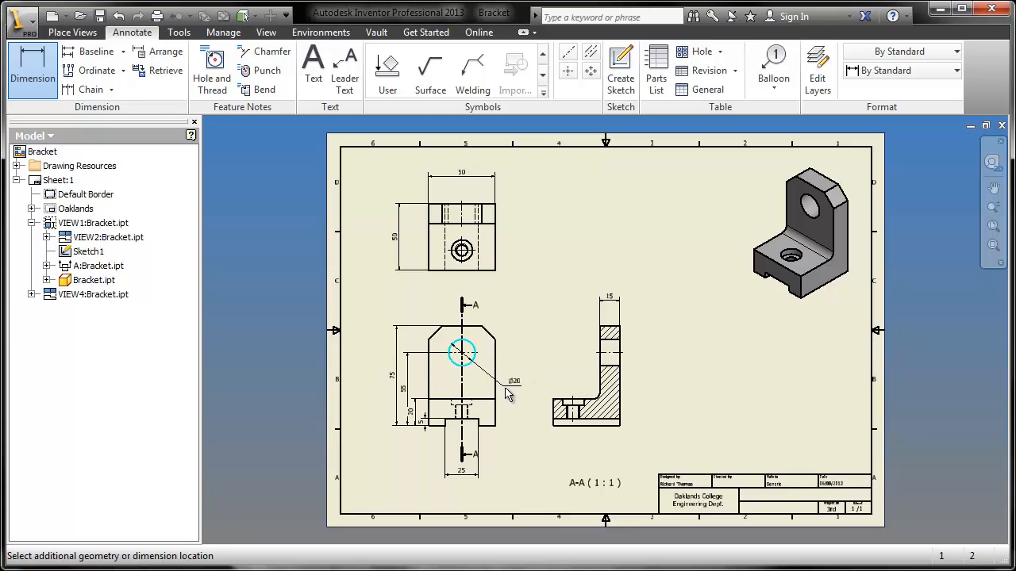
left_click(509, 389)
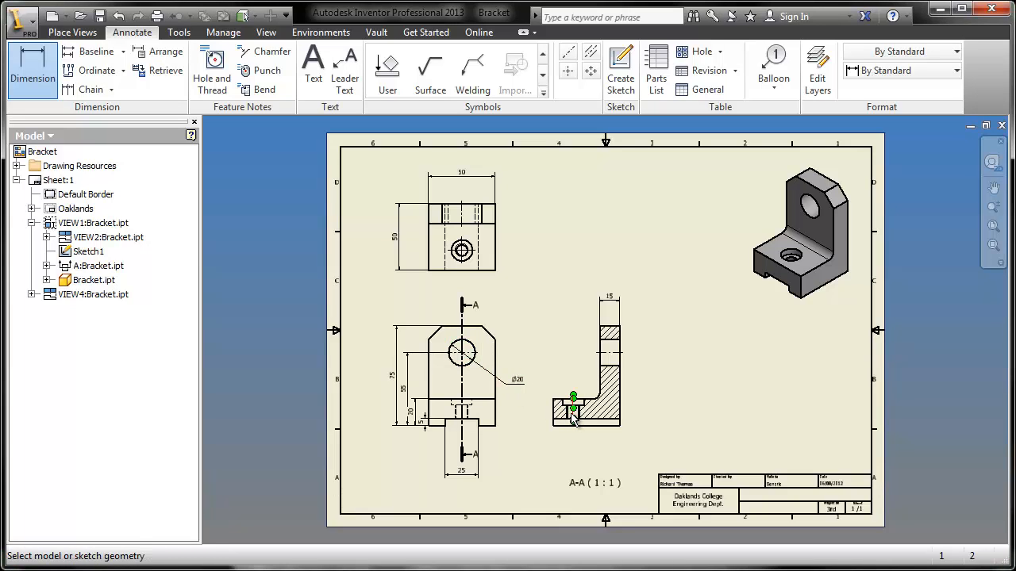
Step: Add a radius dimension to the inner corner fillet in section view A-A, placing it in the open area above the foot
scroll(605, 410, "up", 4)
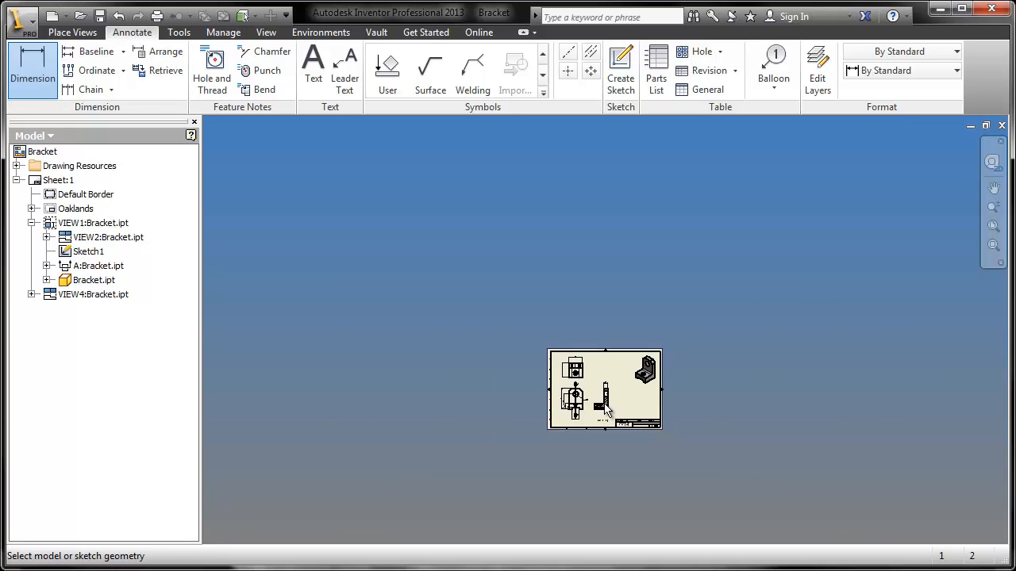
scroll(605, 411, "down", 8)
scroll(593, 390, "up", 6)
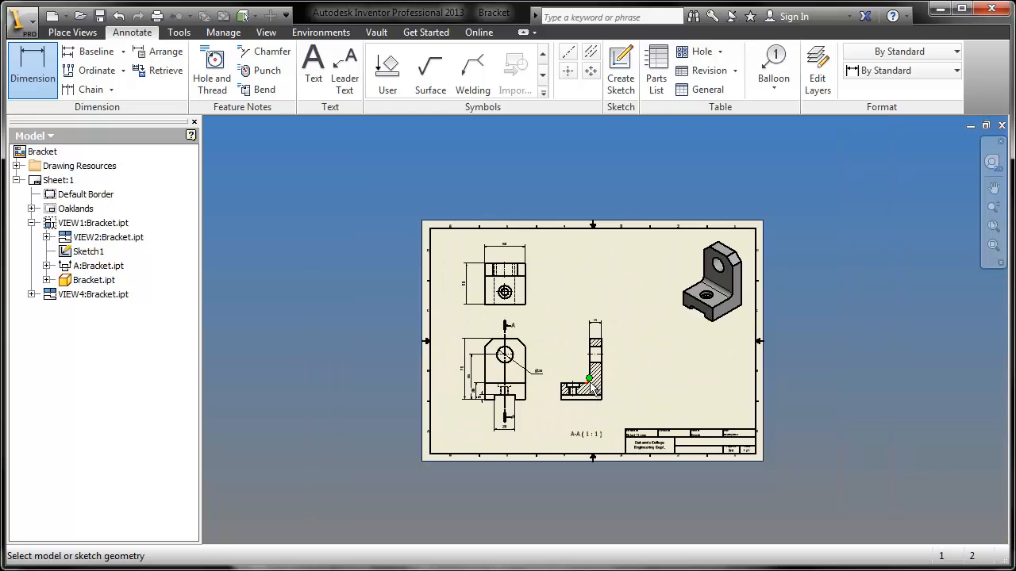
scroll(591, 388, "down", 6)
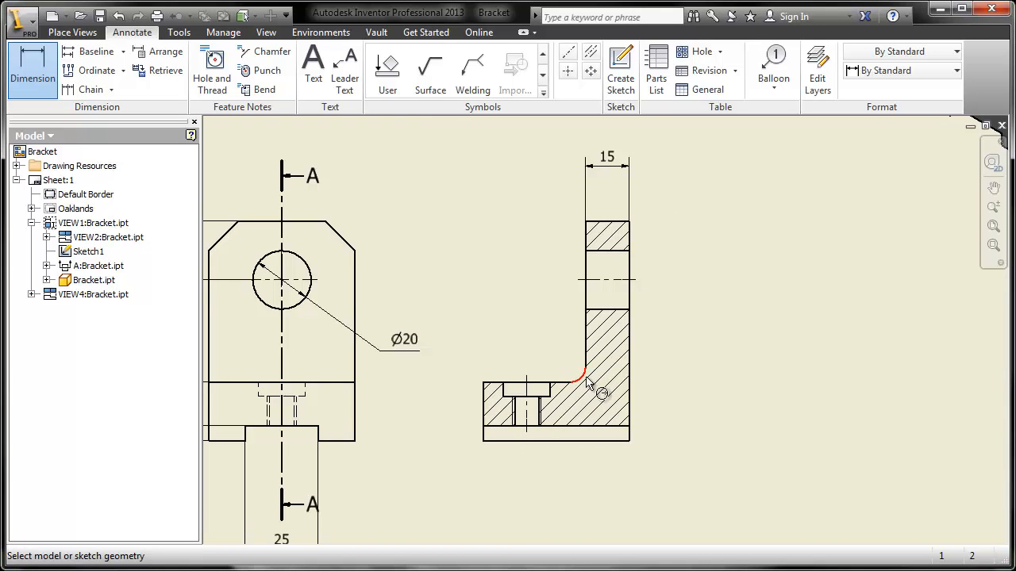
scroll(583, 383, "down", 5)
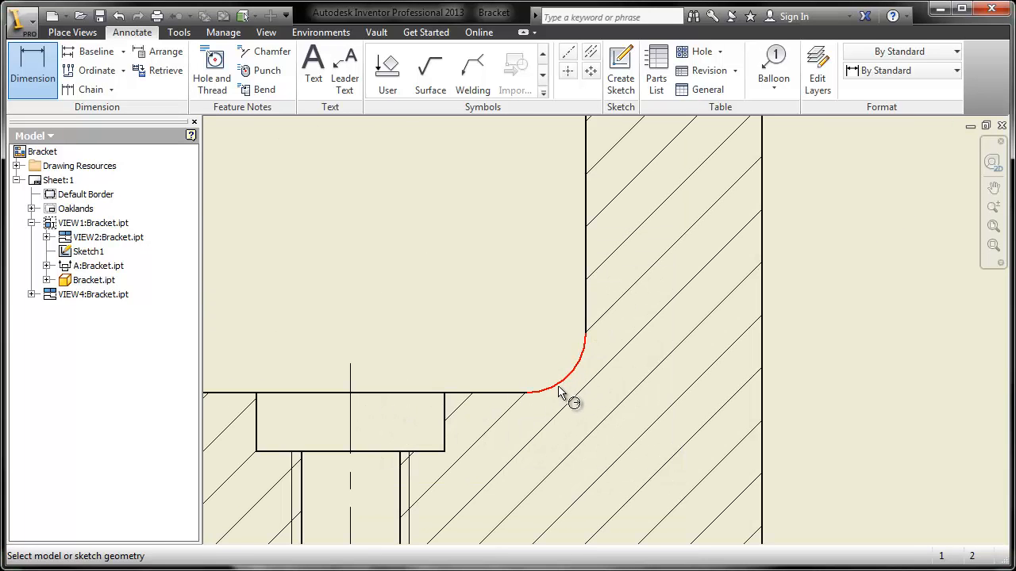
left_click(558, 388)
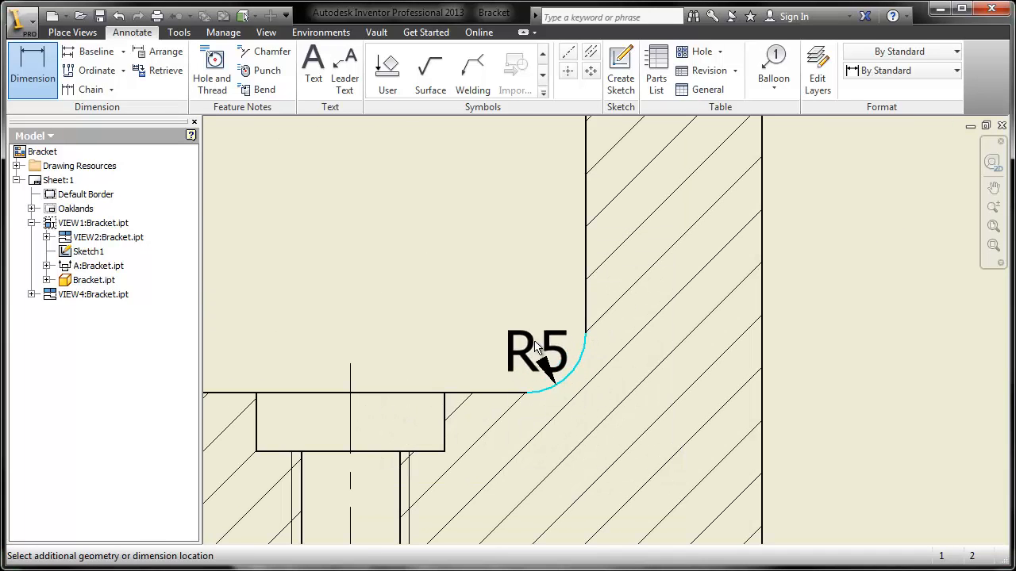
left_click(460, 244)
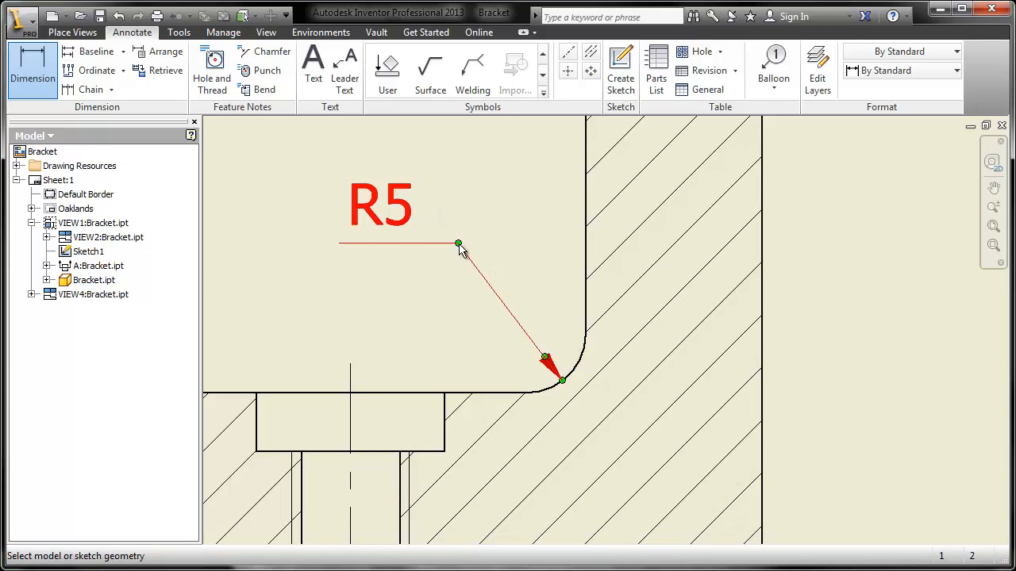
left_click(567, 378)
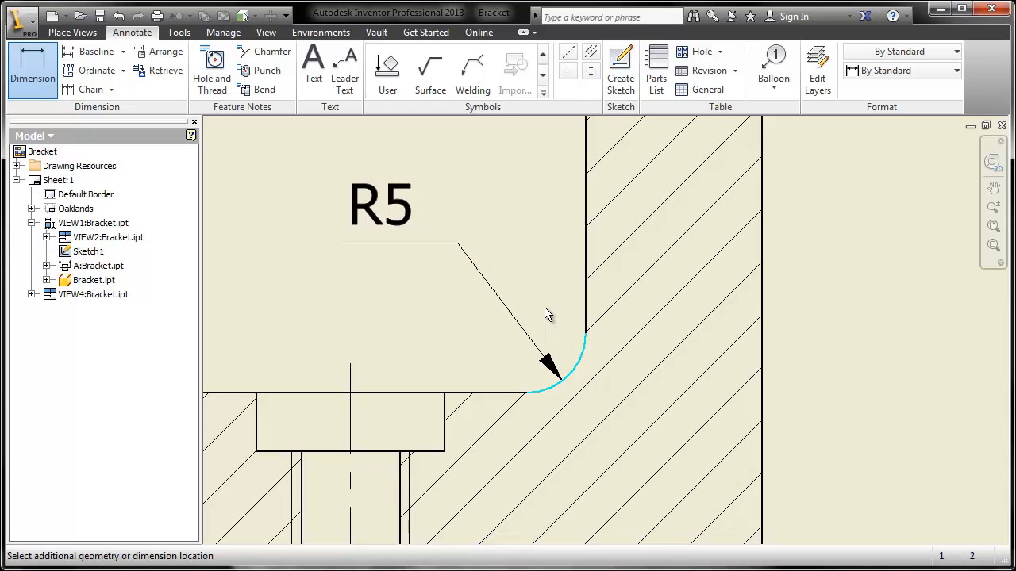
left_click(586, 332)
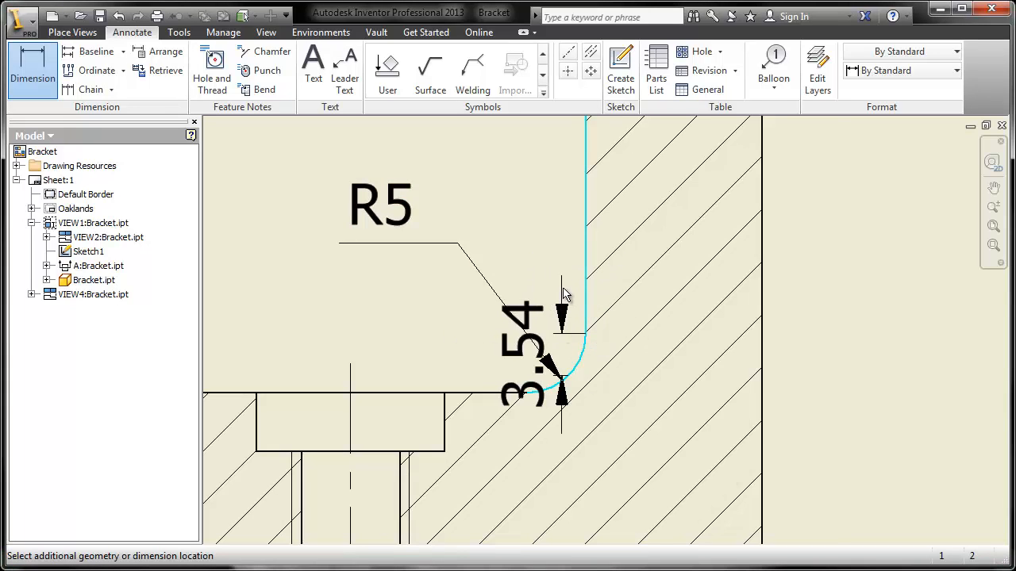
key("Escape")
Step: Add a chamfer note to the base view's upper-right chamfer, using the right vertical edge as reference and placing it above right
key("Home")
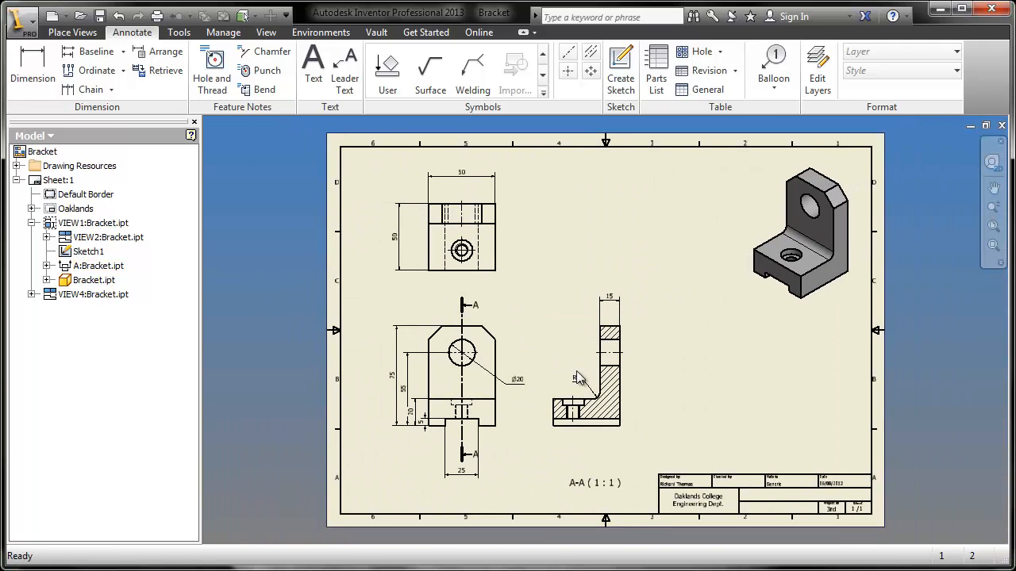
left_click(272, 51)
scroll(486, 324, "up", 3)
scroll(488, 329, "down", 6)
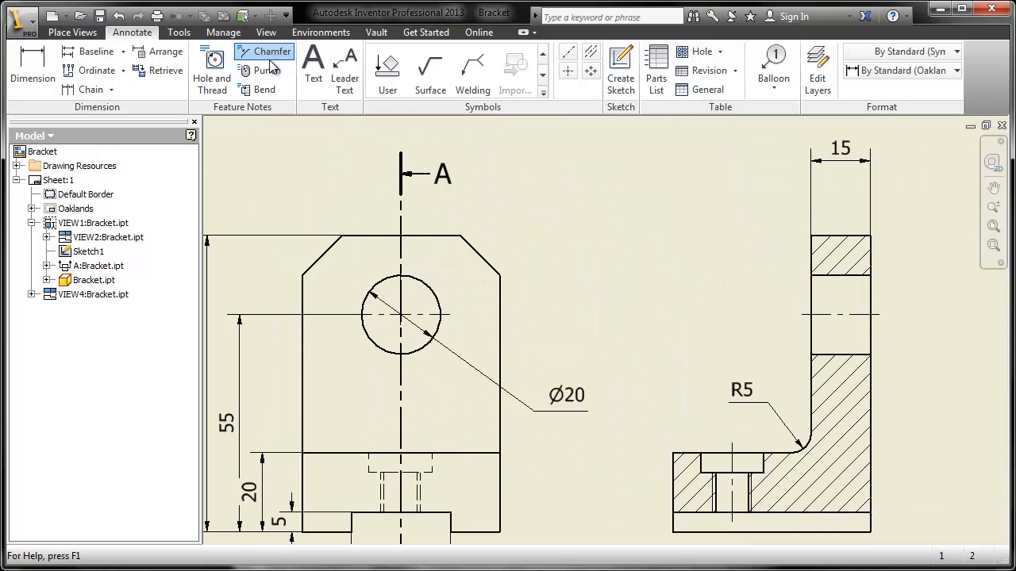
left_click(486, 265)
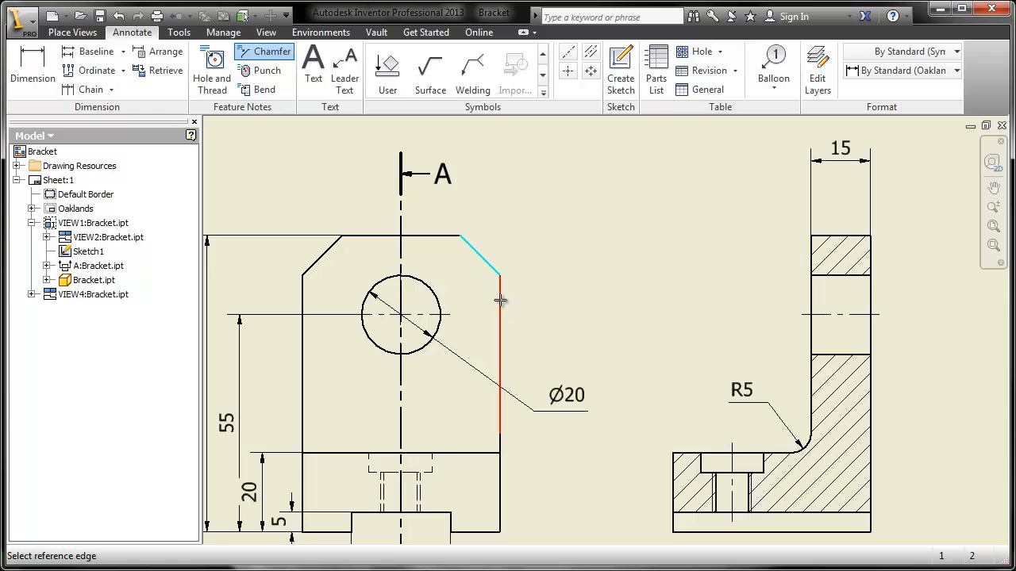
left_click(500, 300)
left_click(530, 220)
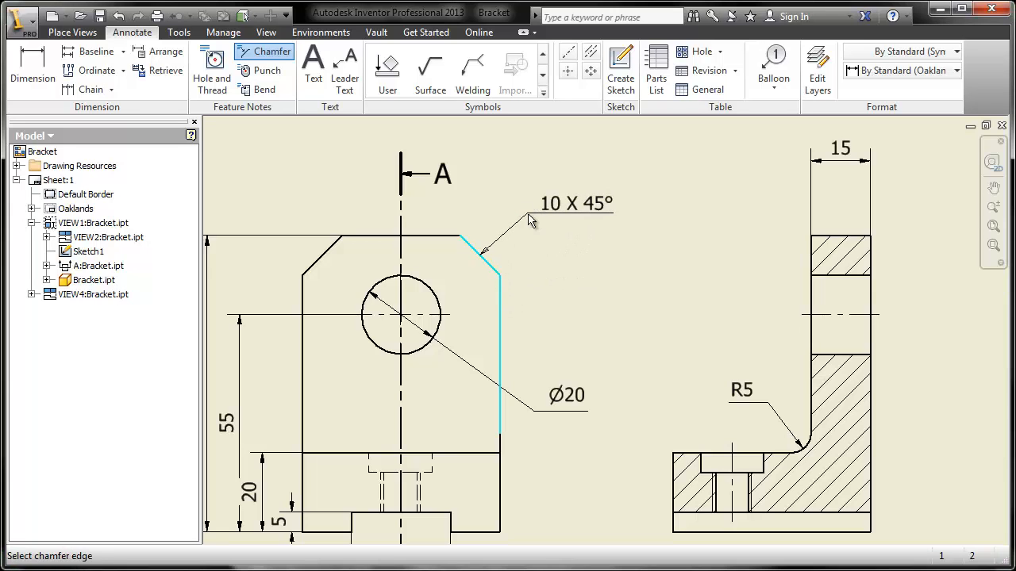
Step: Add a hole and thread note to the counterbored threaded hole in section view A-A, placing it below and left of the foot
left_click(211, 69)
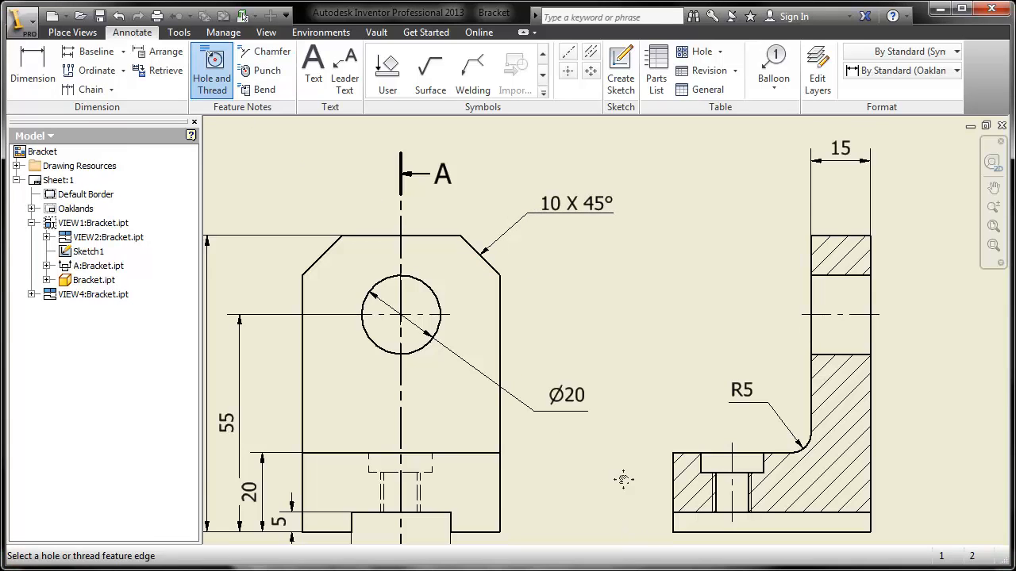
middle_click_drag(623, 480, 592, 308)
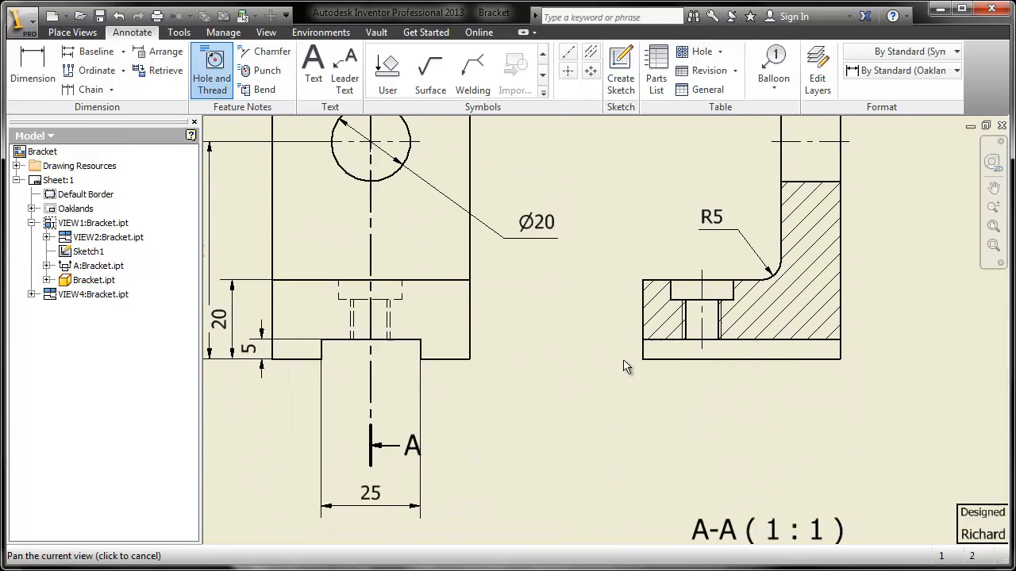
left_click(702, 340)
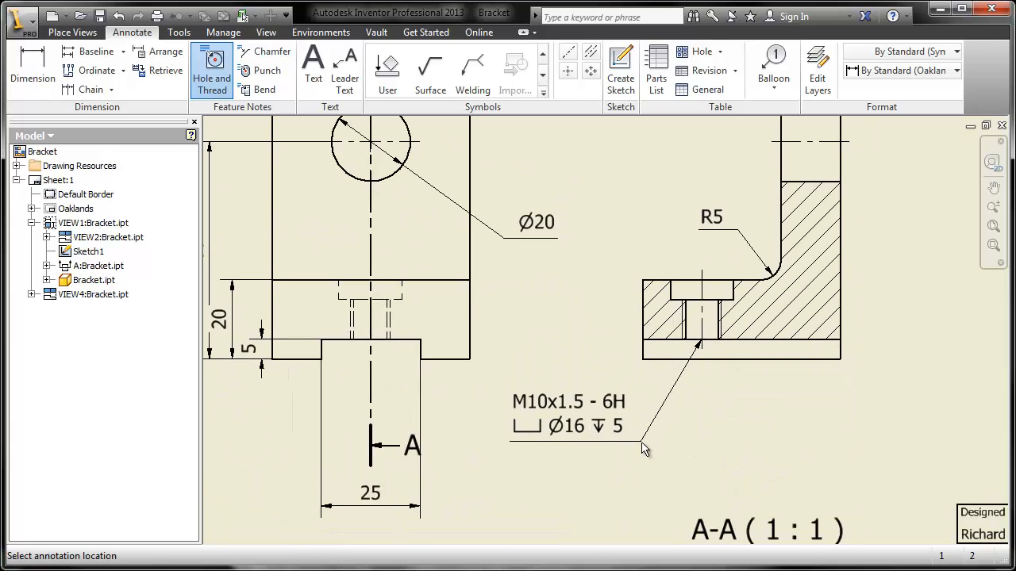
left_click(644, 447)
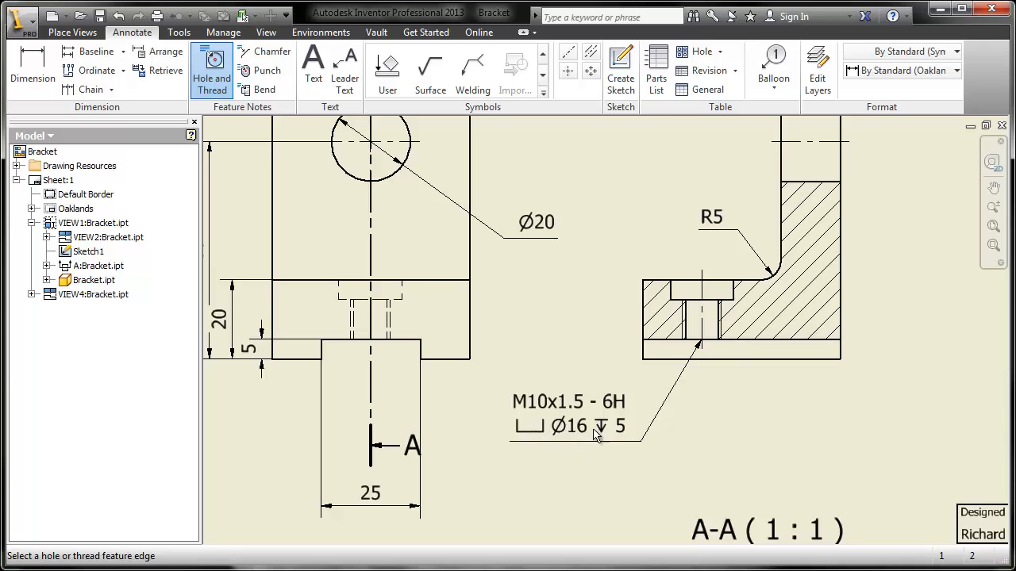
Step: Move the 75 and 55 height dimensions farther out from the base view's left edge to space the stacked dimensions more evenly
scroll(545, 458, "down", 6)
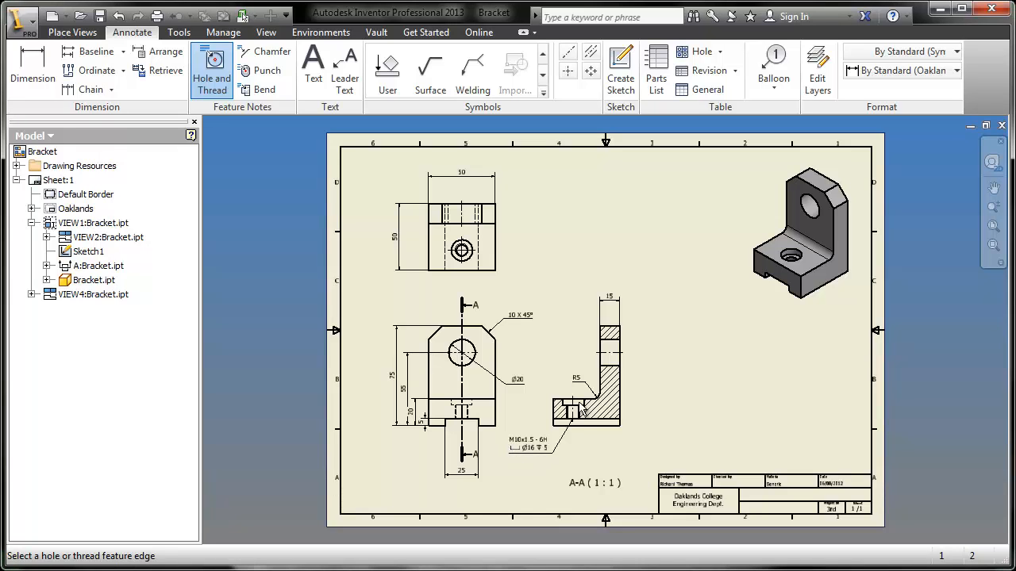
scroll(423, 420, "up", 5)
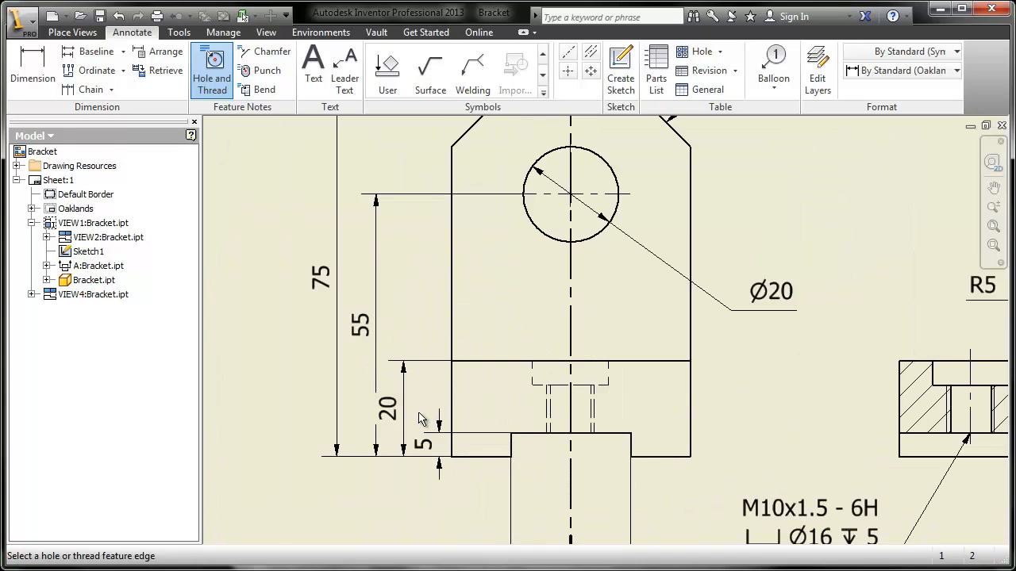
right_click(422, 296)
left_click(467, 296)
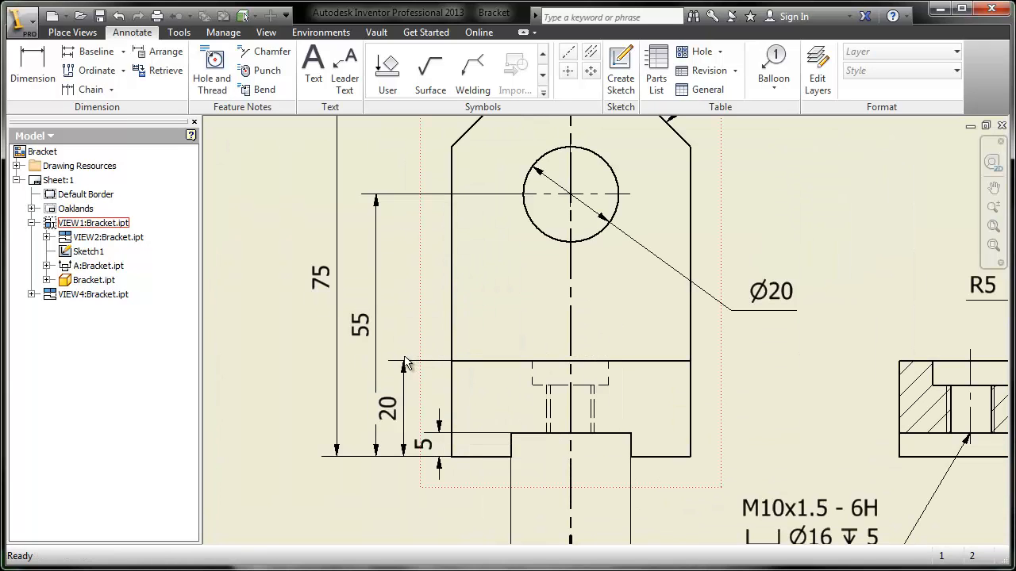
scroll(327, 335, "down", 6)
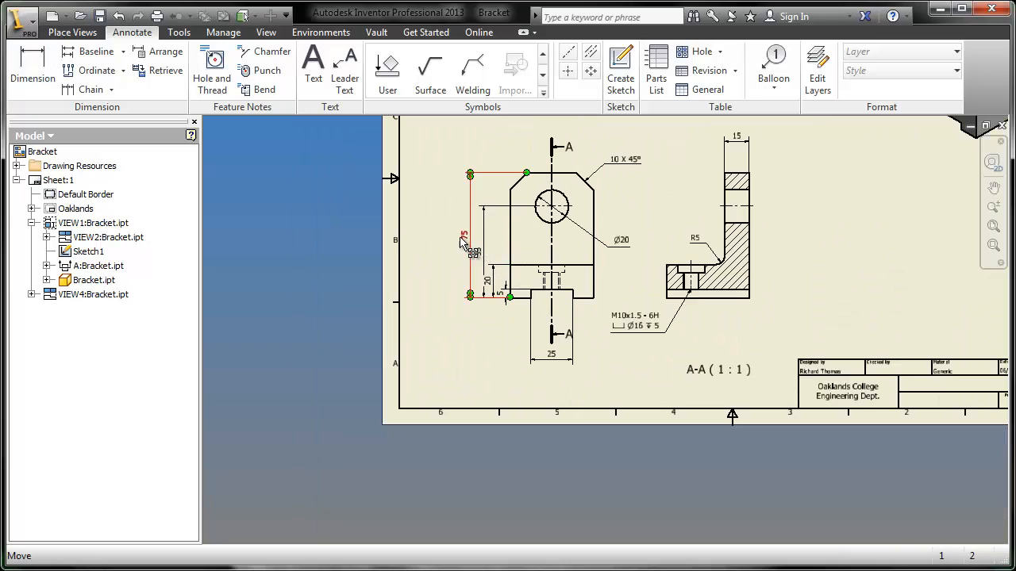
mouse_move(476, 251)
left_mouse_down()
mouse_move(466, 251)
mouse_move(473, 256)
left_mouse_up()
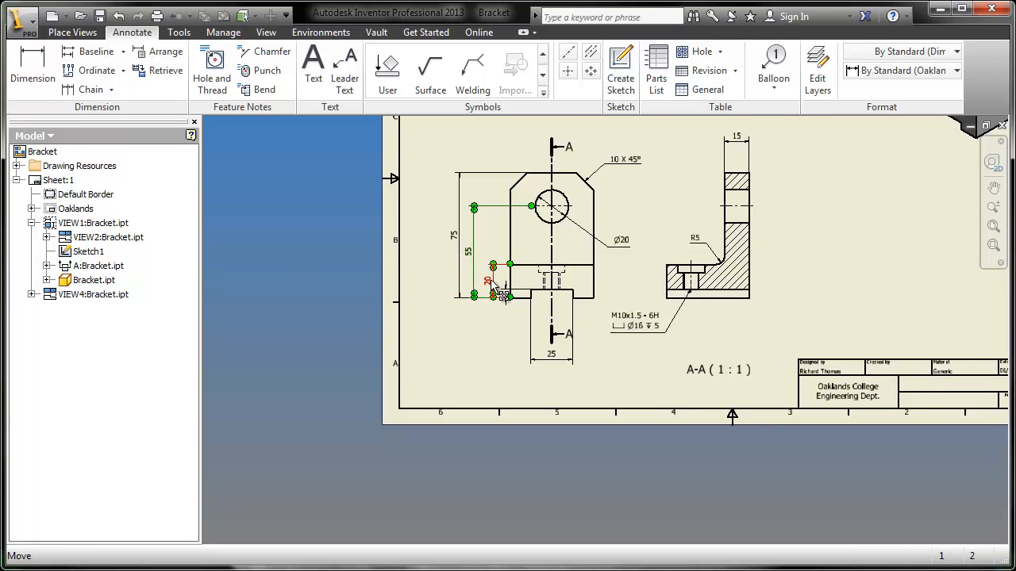
scroll(502, 251, "down", 2)
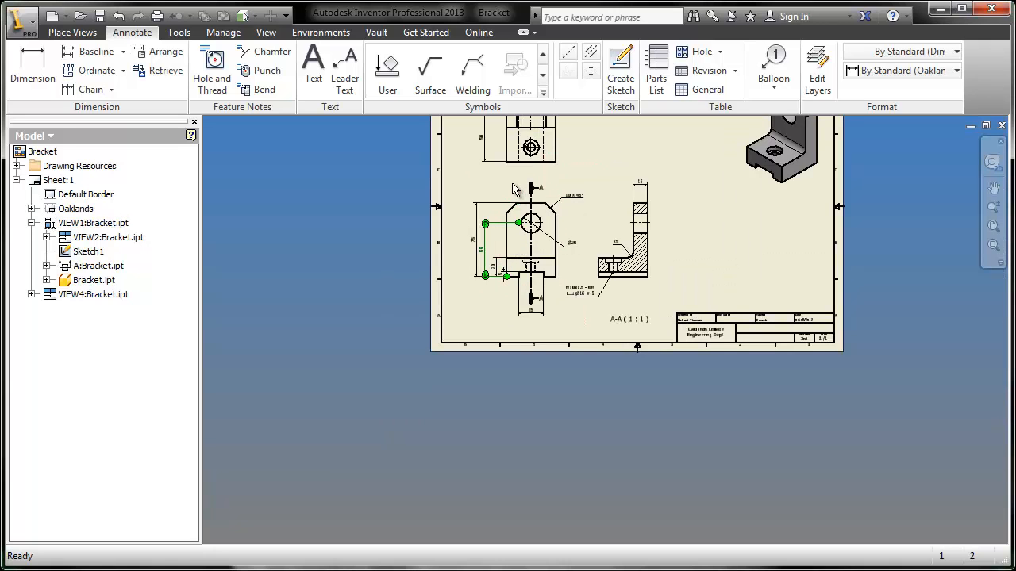
key("Home")
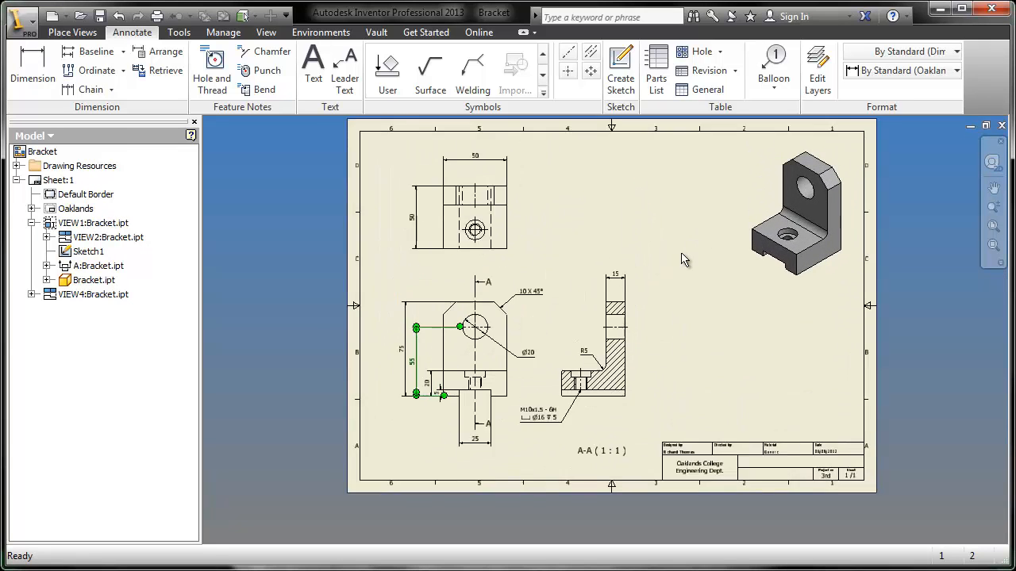
Step: Save the drawing as Bracket.idw in the Bracket folder and check the title block
left_click(100, 17)
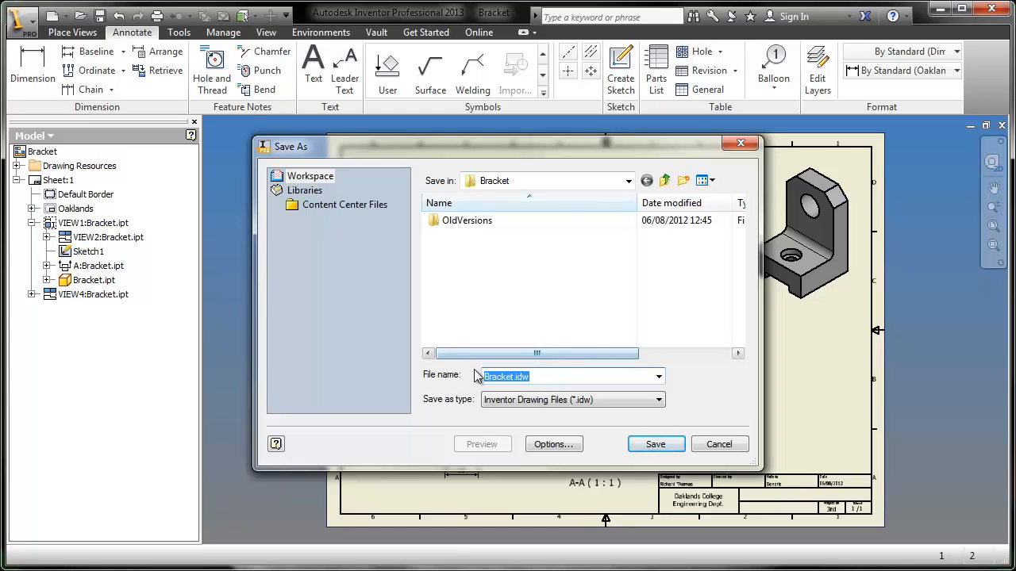
left_click(654, 445)
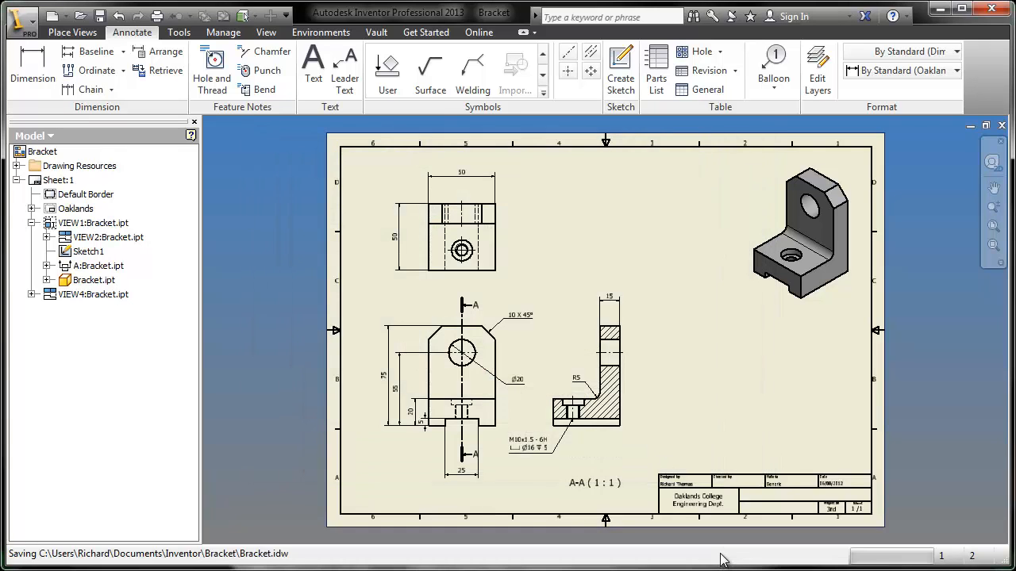
scroll(803, 508, "down", 5)
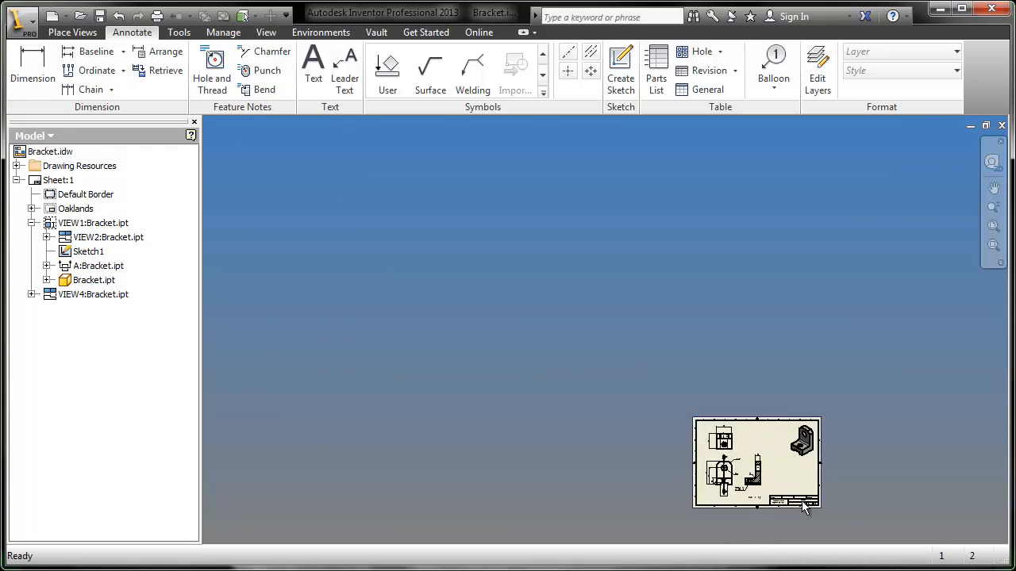
scroll(803, 508, "up", 8)
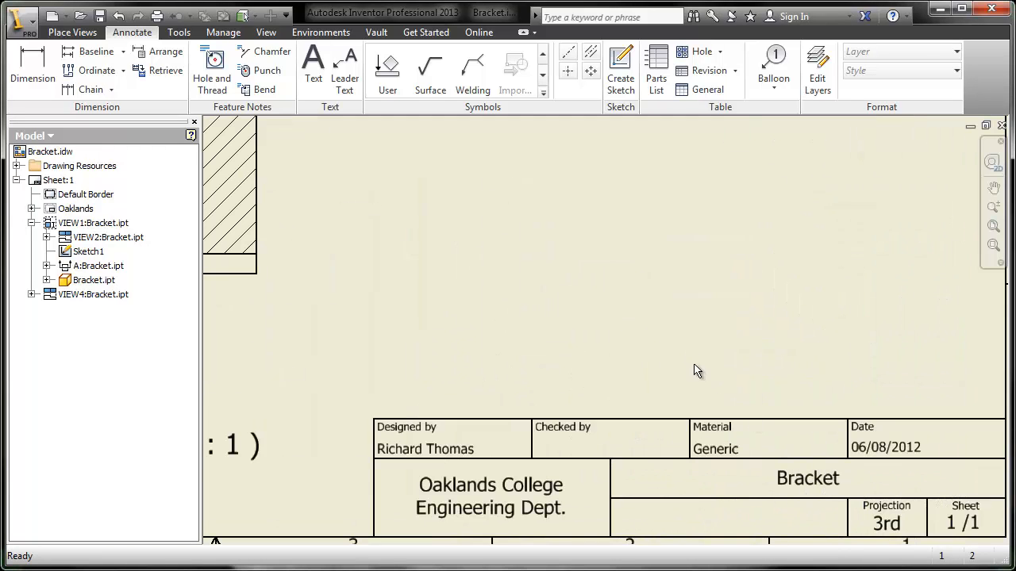
key("Home")
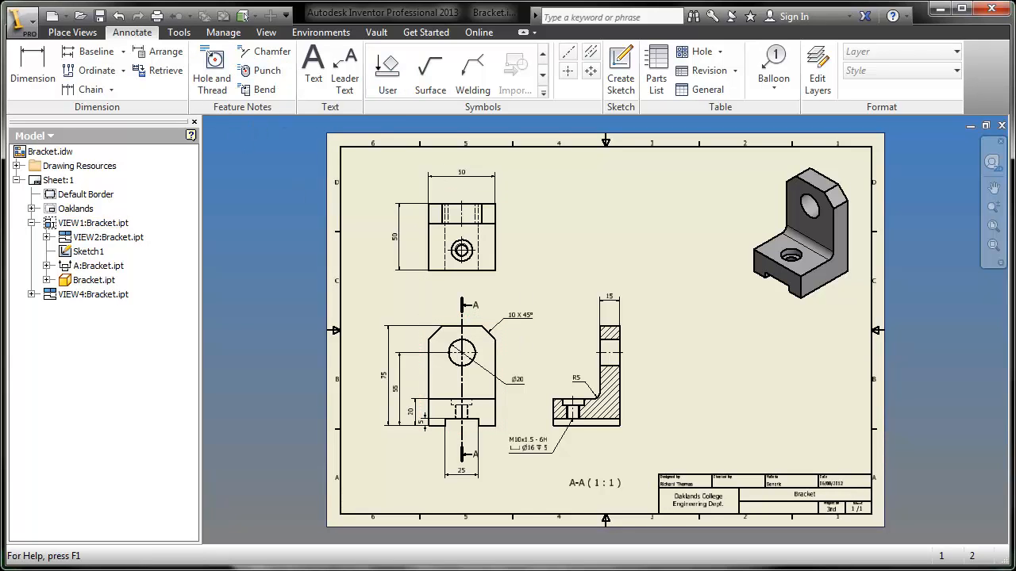
Step: Export the drawing to PDF as Bracket.pdf in the Bracket folder
left_click(20, 22)
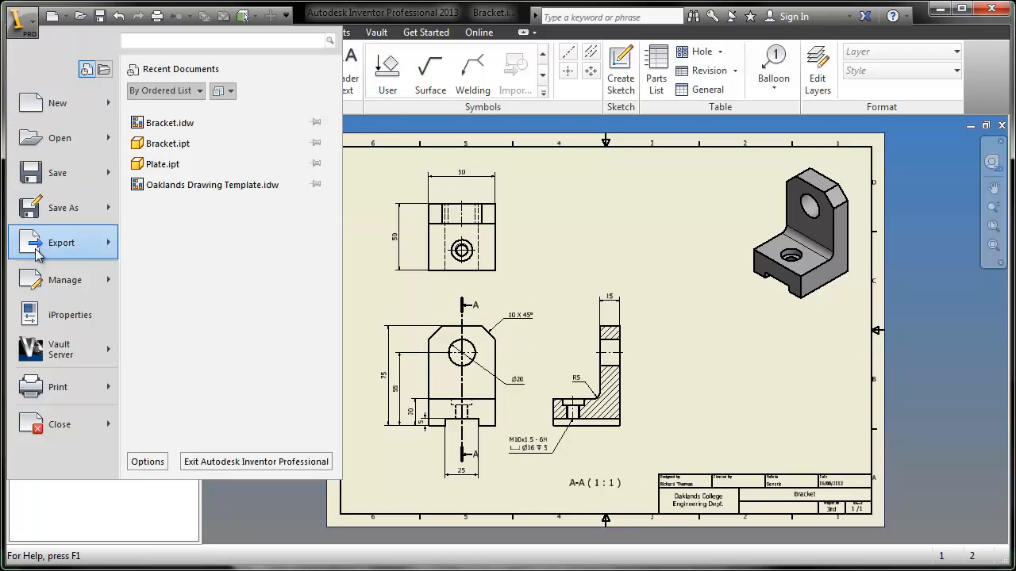
mouse_move(40, 254)
left_click(204, 165)
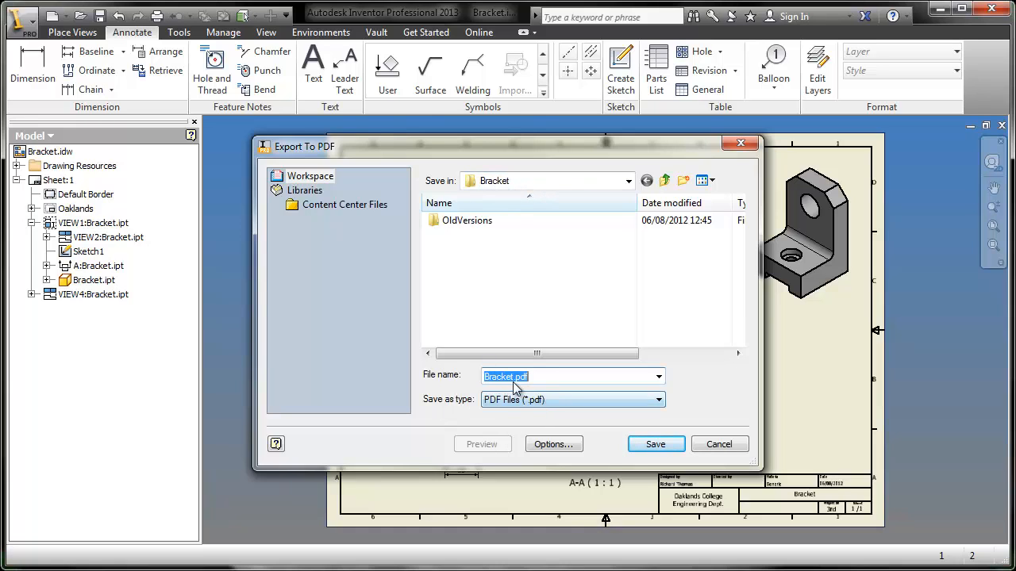
left_click(649, 447)
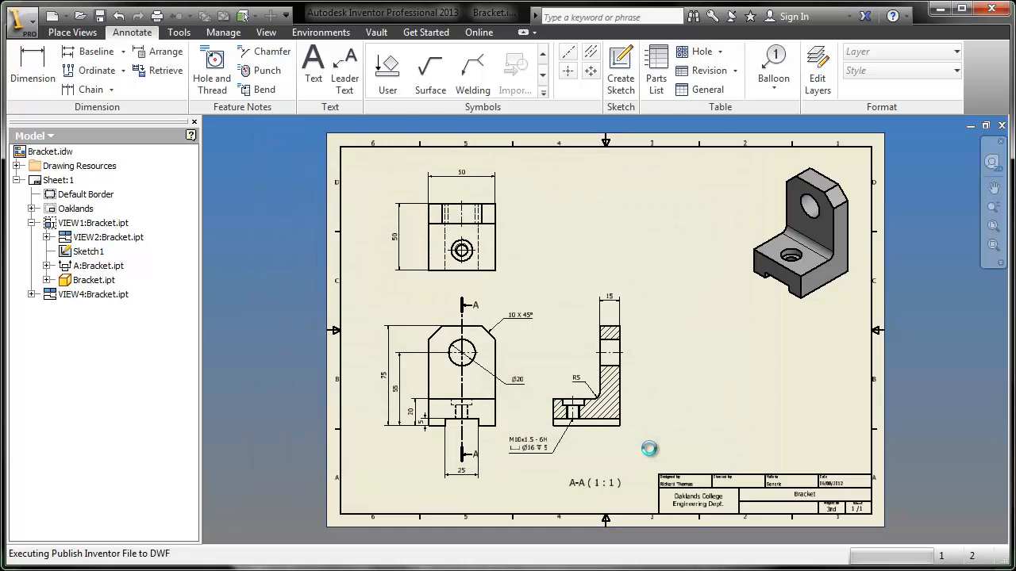